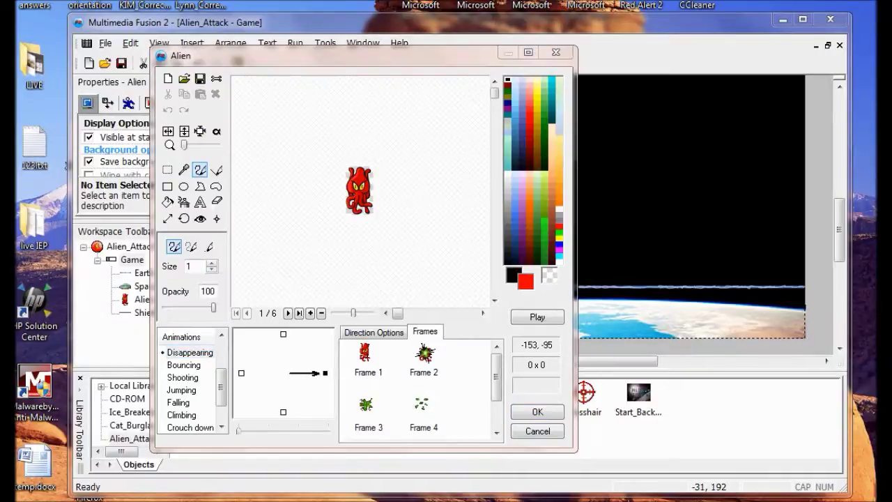
# Accept the Alien's animation frames and add a Cursor object from the Interface category outside the frame's left edge, at about X -50, Y 295.
pyautogui.press('Return')
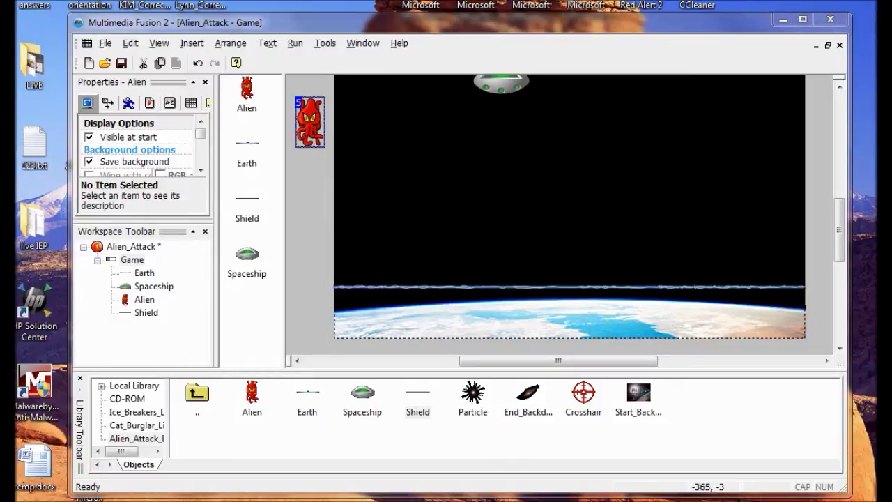
pyautogui.click(198, 43)
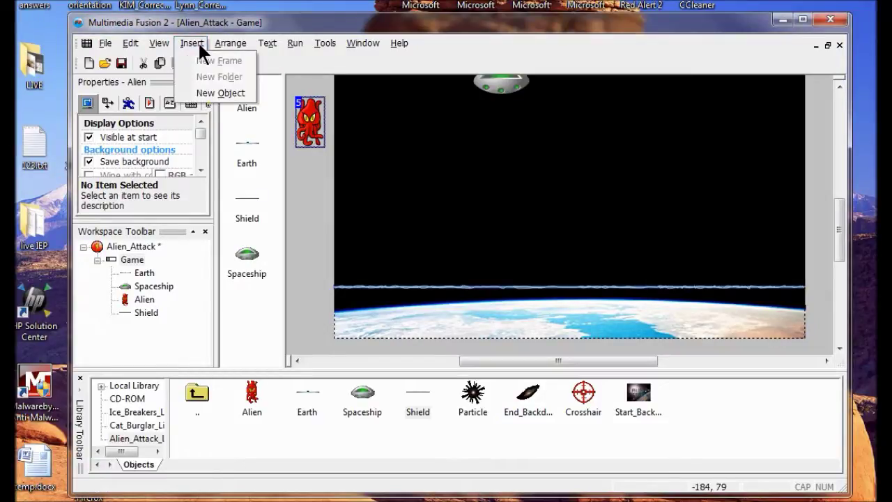
pyautogui.click(223, 89)
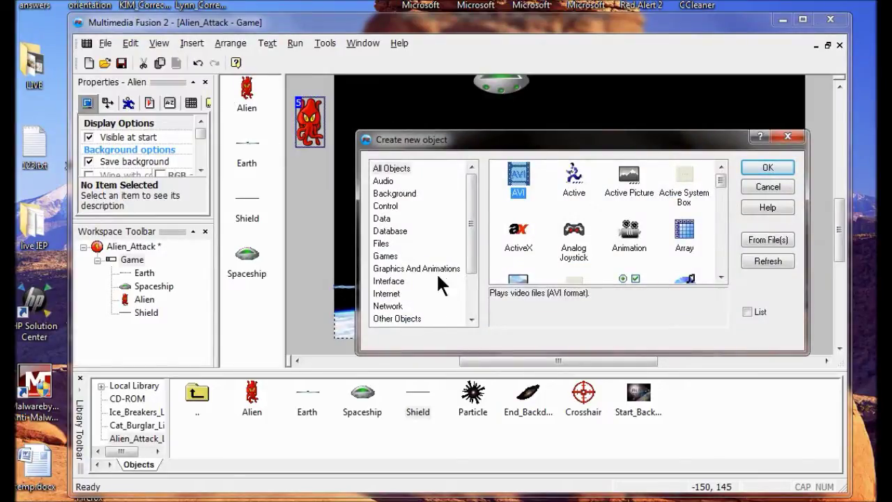
pyautogui.click(400, 281)
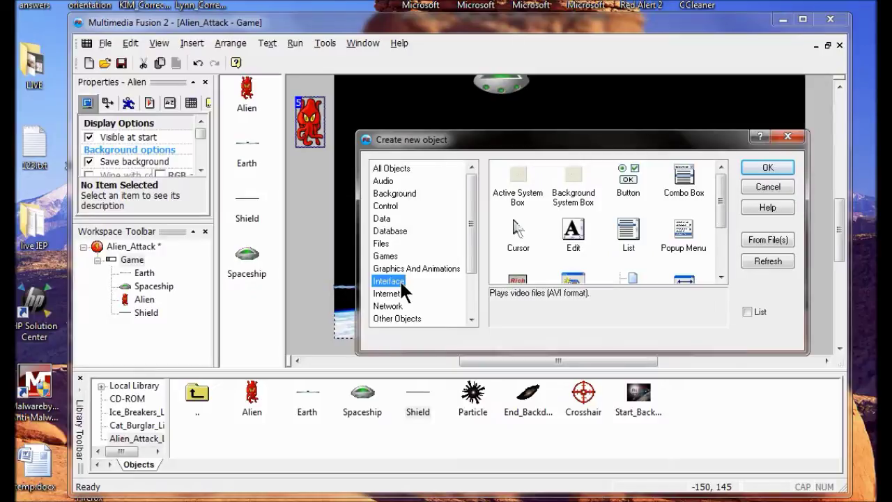
pyautogui.click(516, 230)
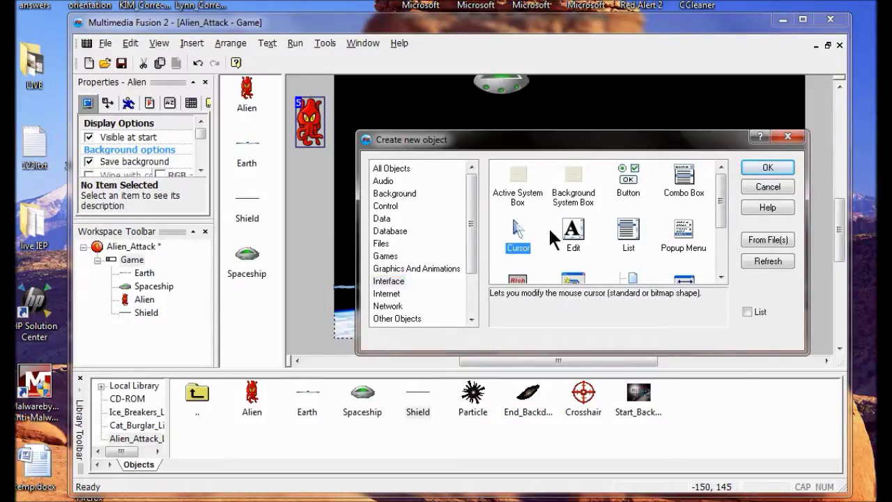
pyautogui.click(767, 169)
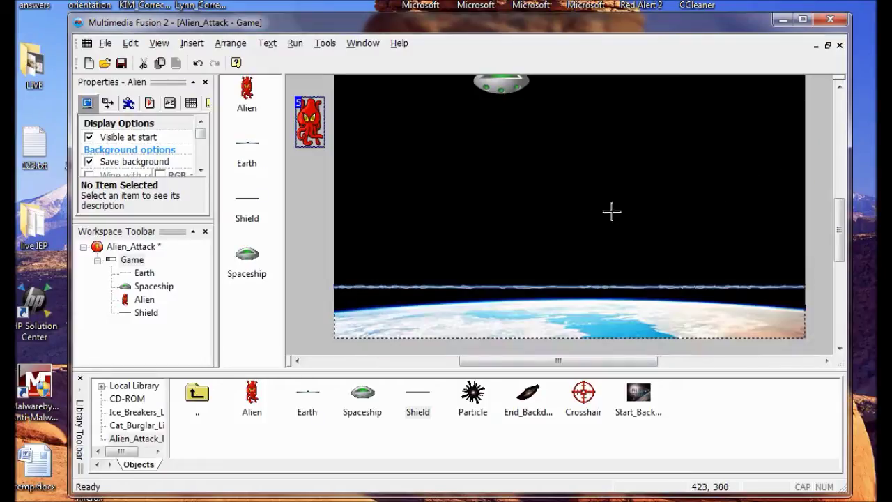
pyautogui.click(309, 223)
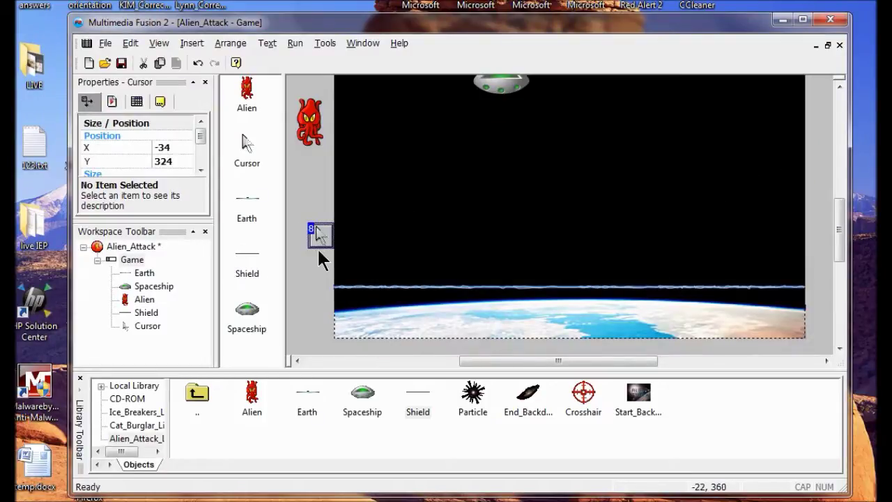
pyautogui.moveTo(315, 230); pyautogui.dragTo(305, 209)
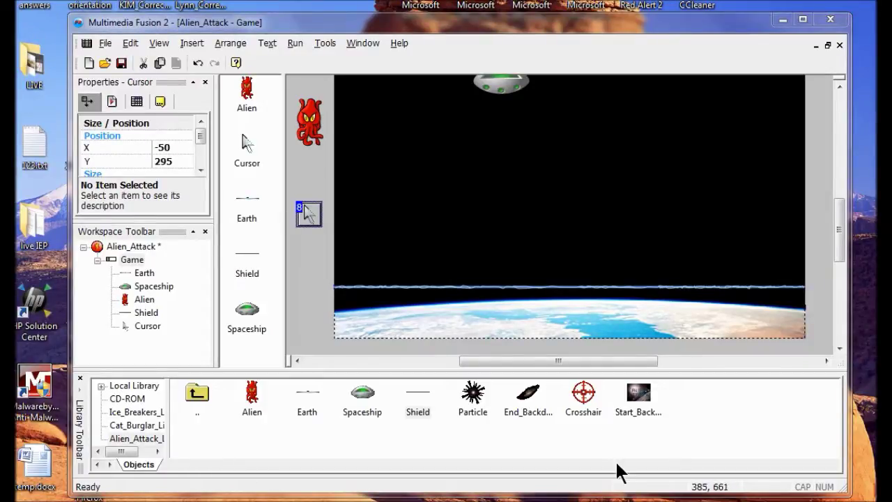
# Add the Crosshair object from the library to the area outside the frame, just below the Cursor object.
pyautogui.click(587, 394)
pyautogui.moveTo(590, 400); pyautogui.dragTo(314, 255)
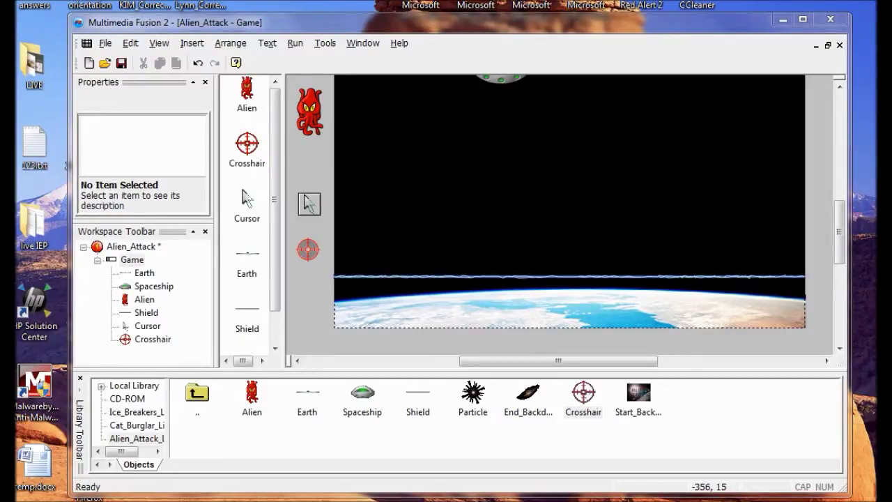
# Add a Start of Frame condition as a new event line in the Event Editor.
pyautogui.click(159, 42)
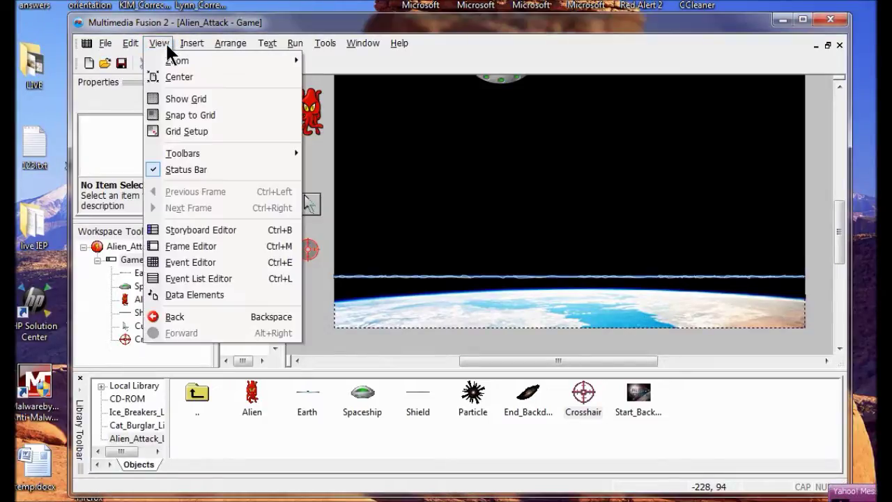
pyautogui.click(201, 263)
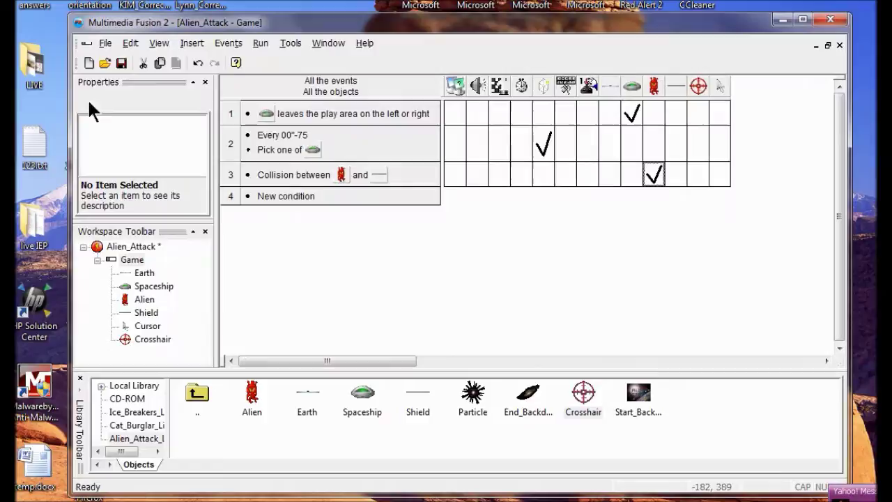
pyautogui.click(282, 197)
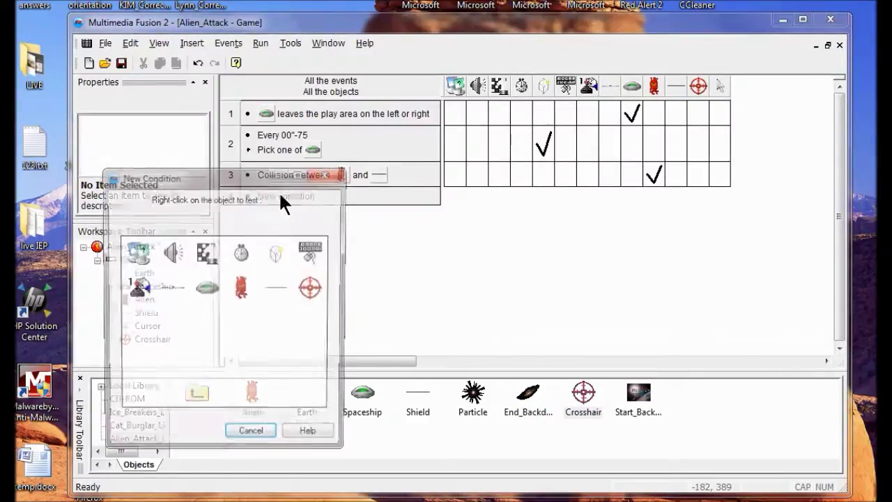
pyautogui.rightClick(206, 257)
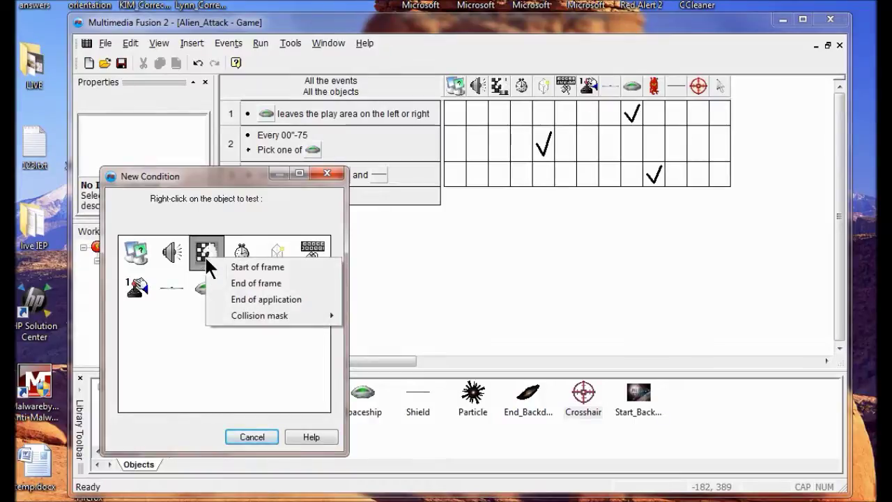
pyautogui.click(252, 268)
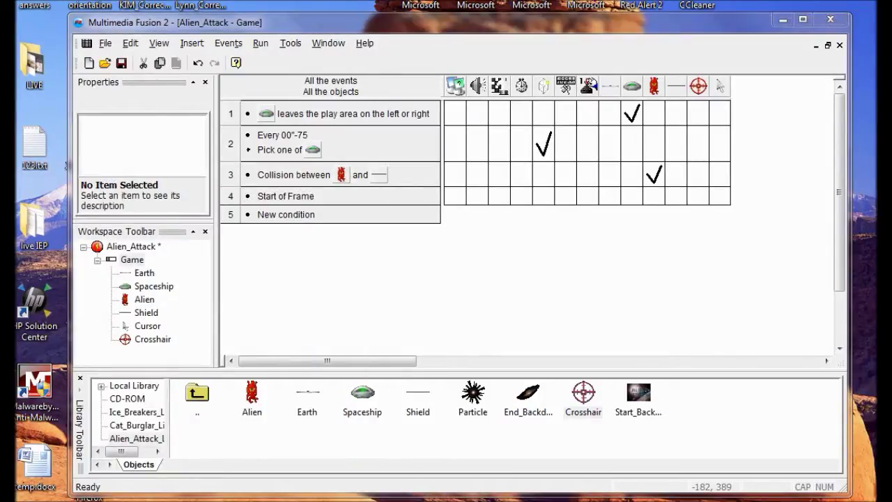
# Give the Start of Frame event a Cursor action that sets the cursor shape to the image named "Crosshair".
pyautogui.rightClick(719, 196)
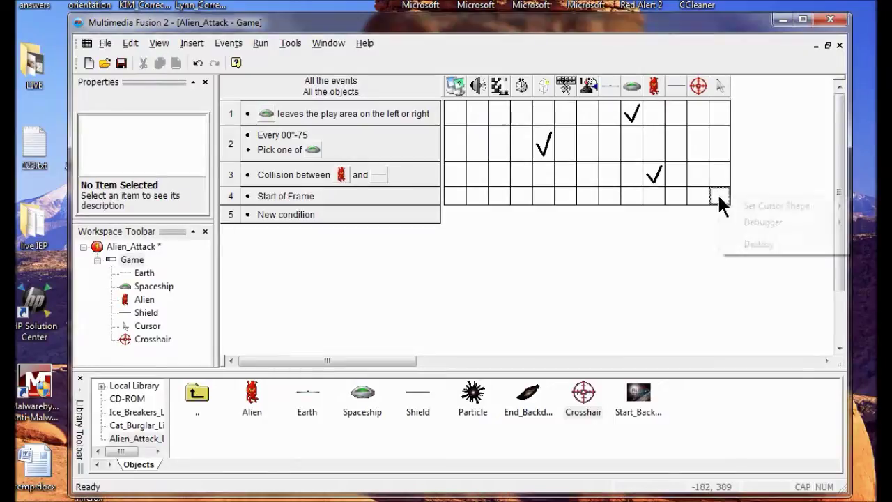
pyautogui.moveTo(749, 202)
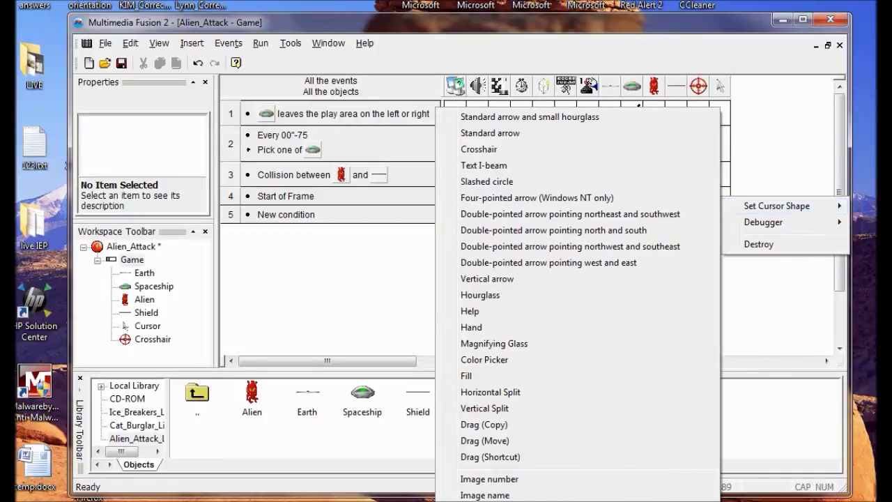
pyautogui.click(484, 494)
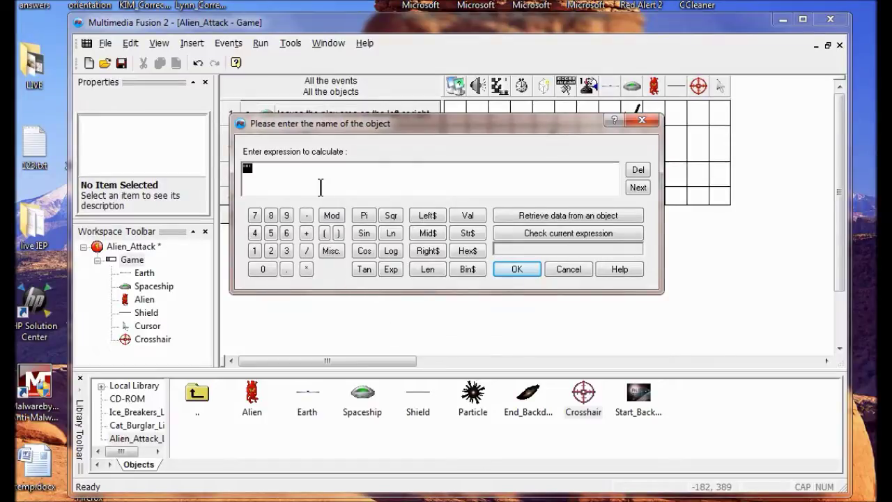
pyautogui.click(247, 169)
pyautogui.write('Crosshair')
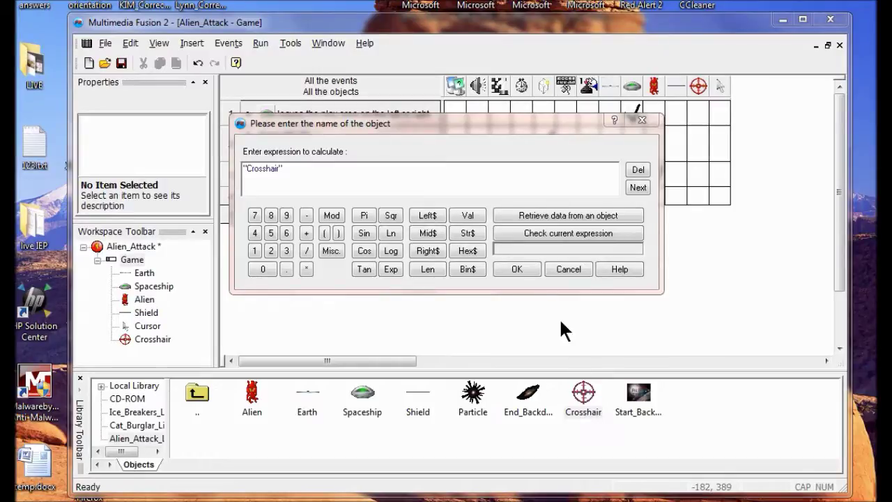
pyautogui.click(517, 268)
# Run the application to check the crosshair cursor, and close the game window.
pyautogui.click(256, 46)
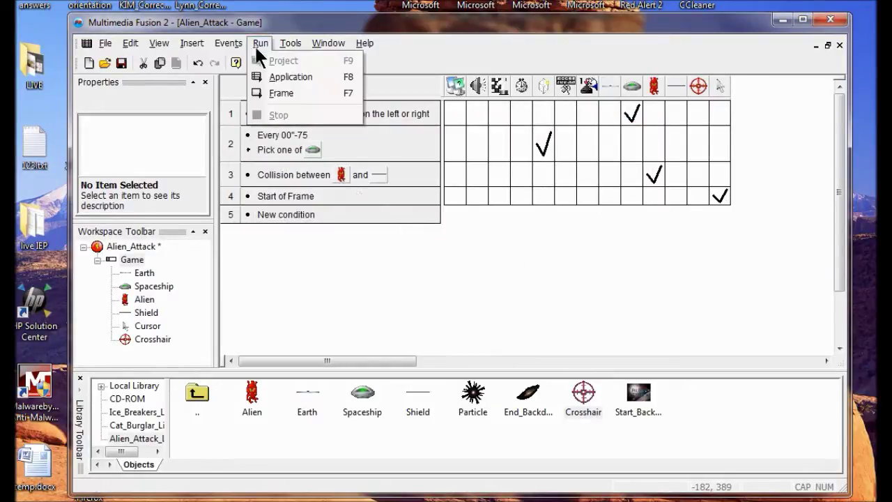
pyautogui.click(283, 72)
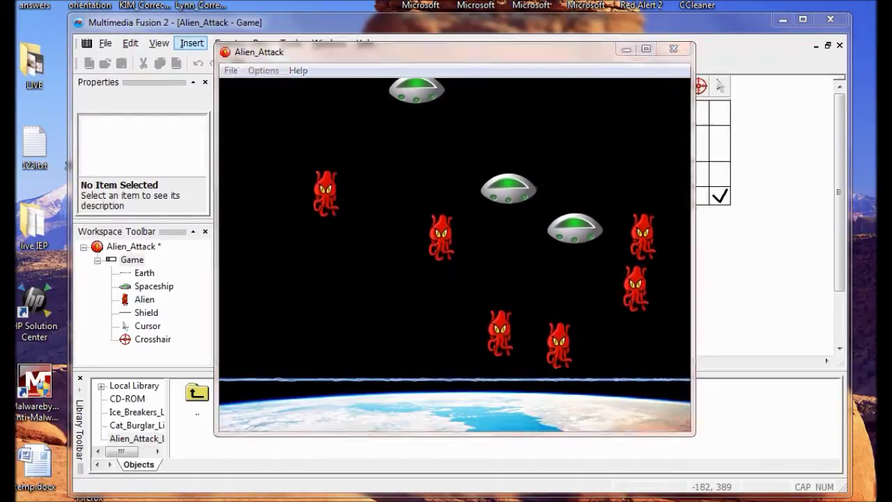
pyautogui.hotkey('alt', 'F4')
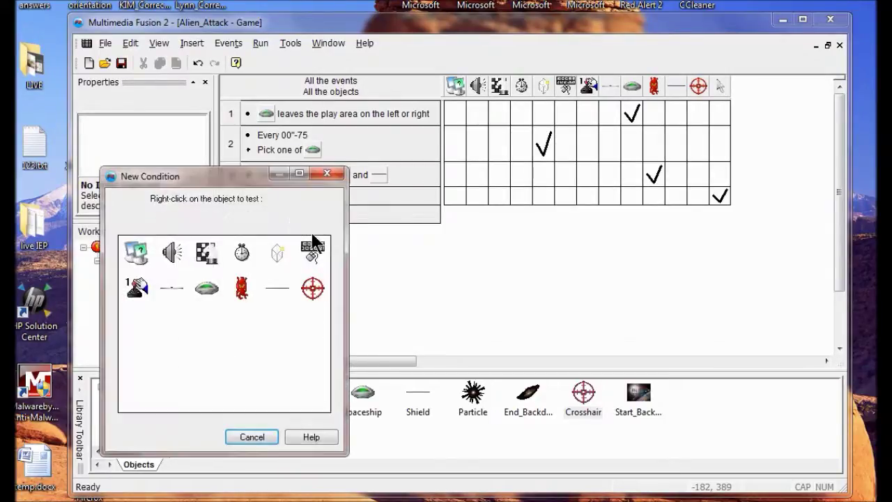
# Add an event that destroys the Alien when it receives a single click with the left mouse button.
pyautogui.rightClick(318, 255)
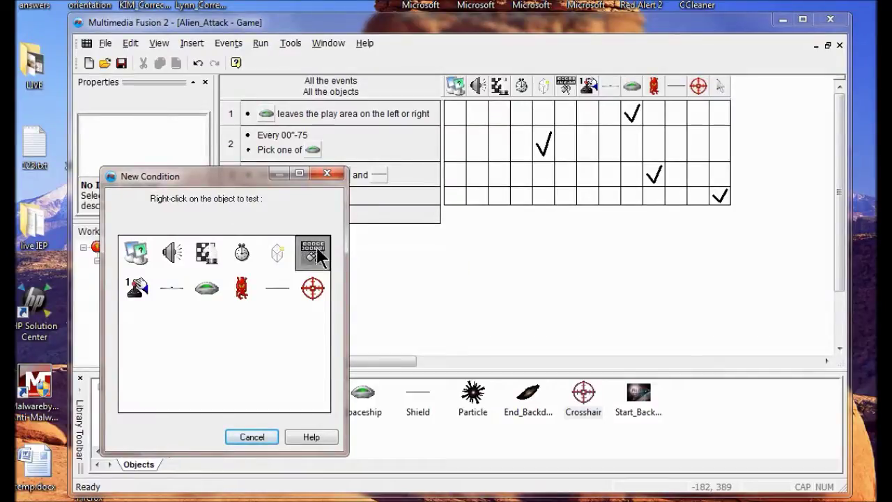
pyautogui.moveTo(363, 273)
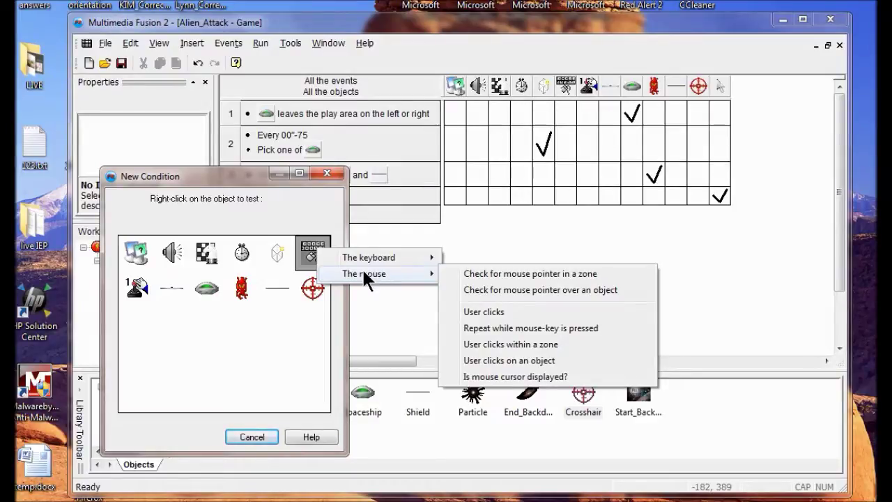
pyautogui.click(509, 361)
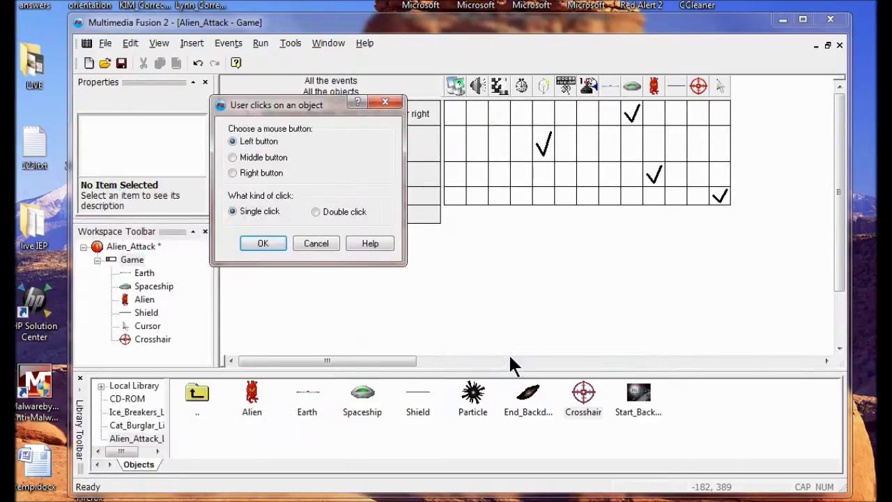
pyautogui.click(273, 248)
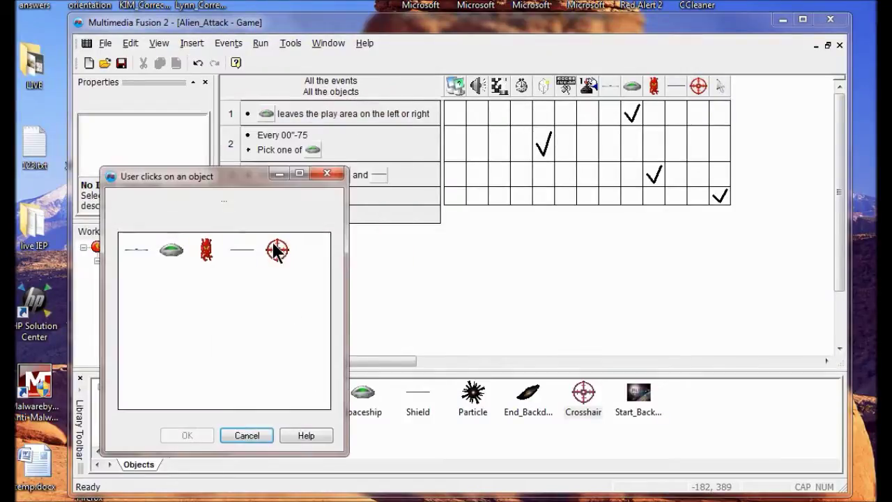
pyautogui.click(207, 259)
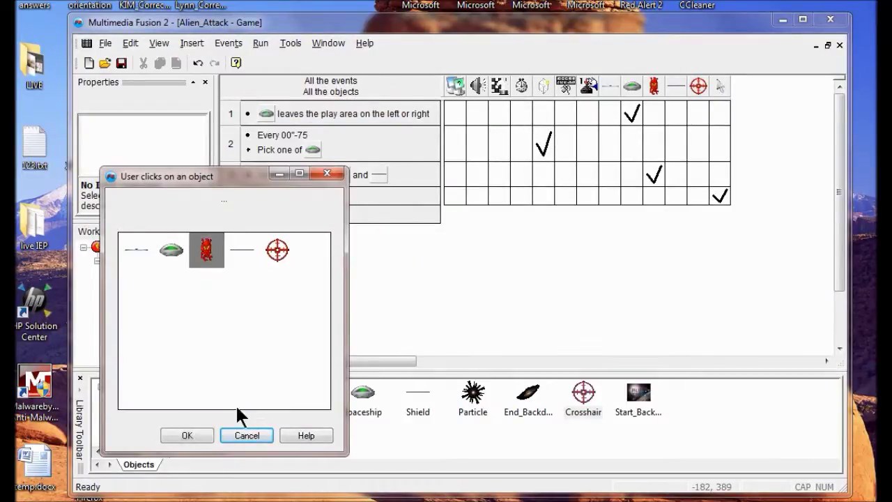
pyautogui.click(187, 435)
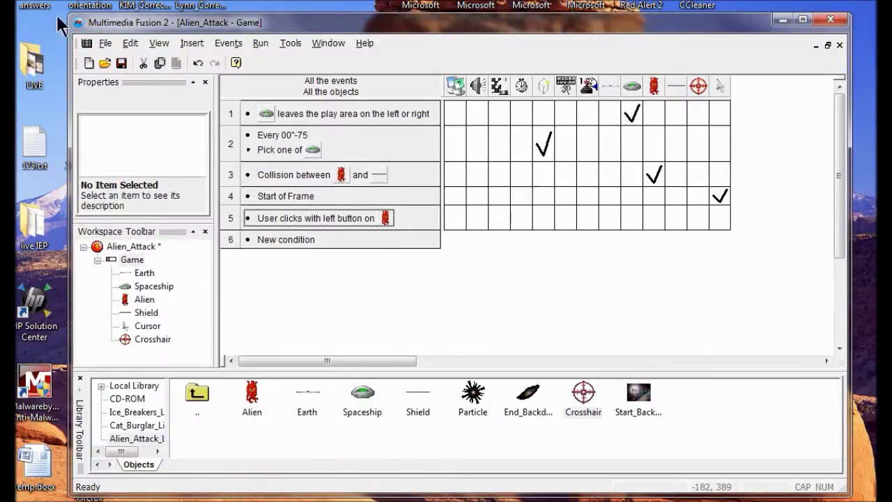
pyautogui.rightClick(652, 216)
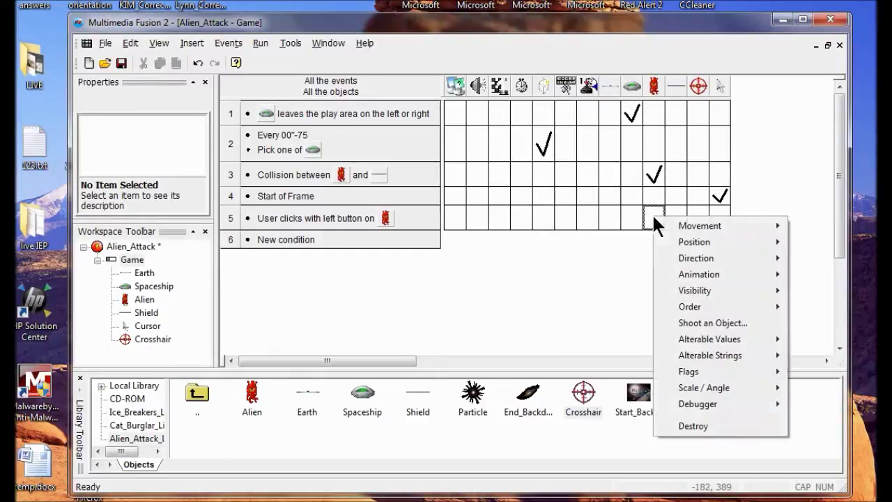
pyautogui.click(715, 424)
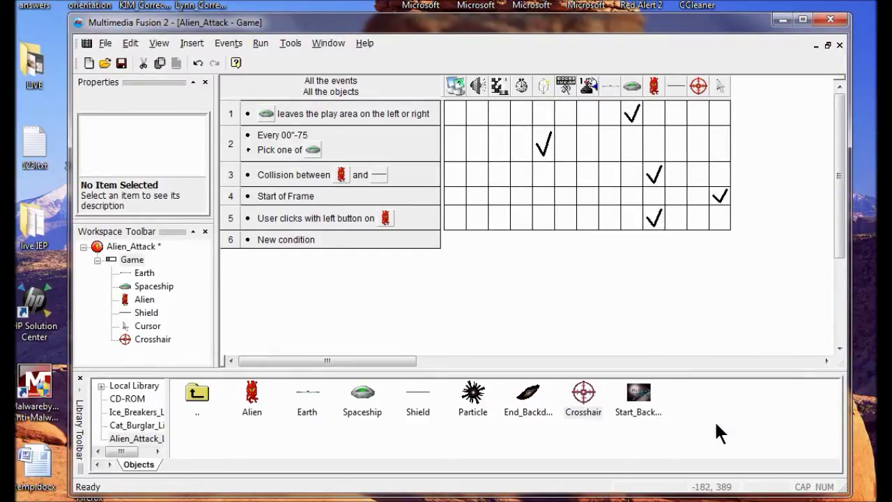
# Run the application to test shooting the aliens with the crosshair, and close the game window.
pyautogui.click(260, 42)
pyautogui.click(273, 79)
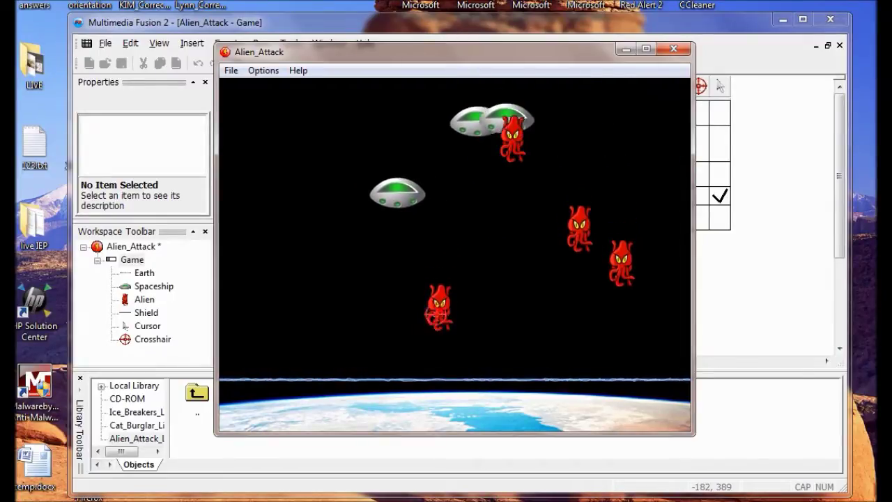
pyautogui.click(618, 310)
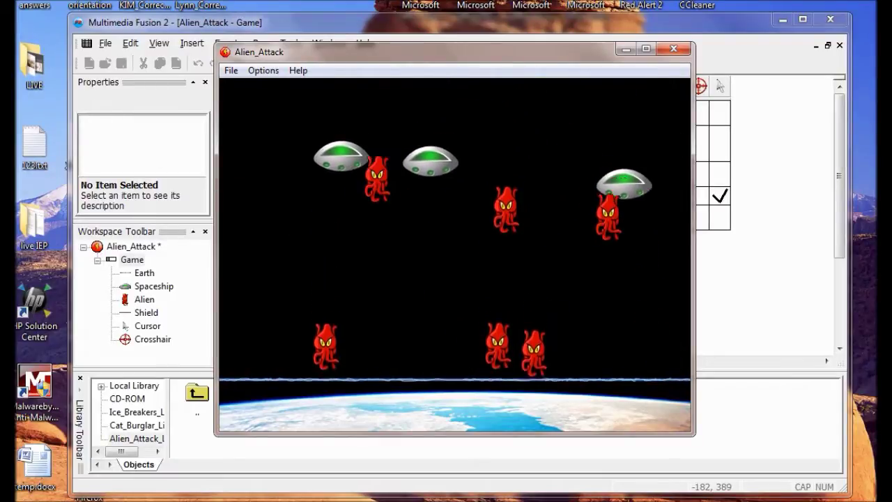
pyautogui.hotkey('alt', 'F4')
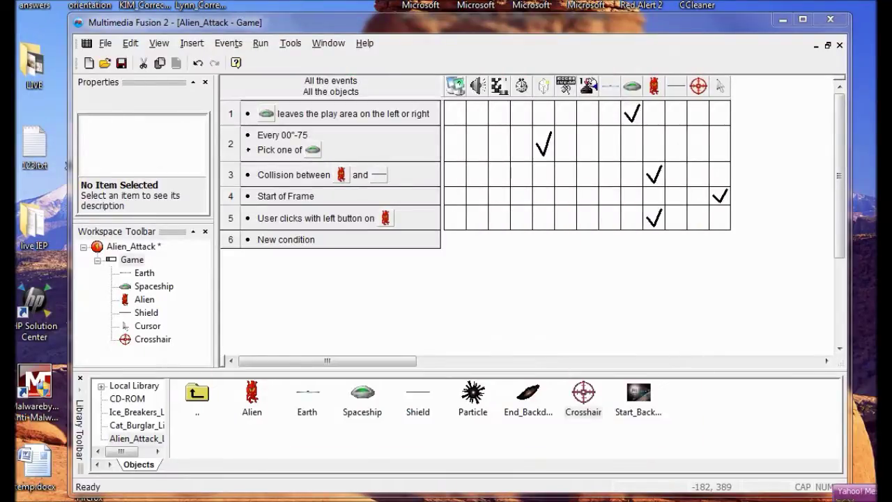
# Insert a Score object from the Games category into the Game frame and place it near the play area's upper-right corner.
pyautogui.doubleClick(131, 261)
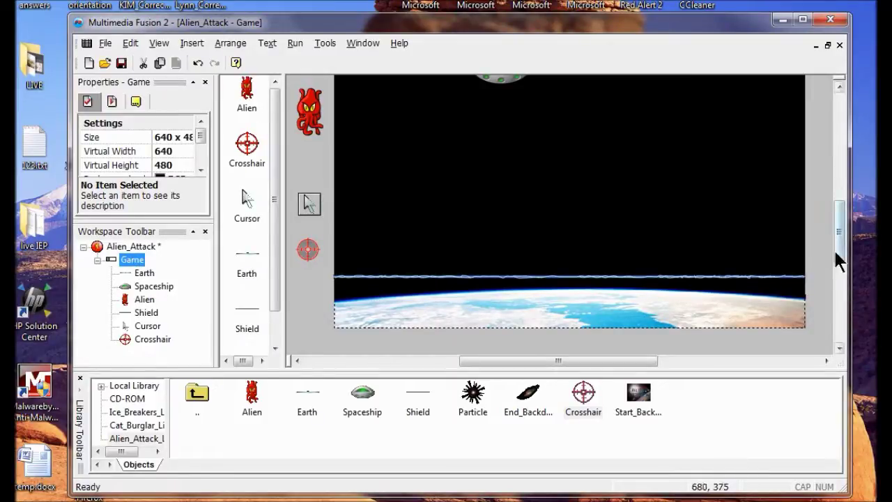
pyautogui.scroll(3, 836, 234)
pyautogui.moveTo(832, 225)
pyautogui.mouseDown()
pyautogui.moveTo(827, 198)
pyautogui.moveTo(828, 209)
pyautogui.mouseUp()
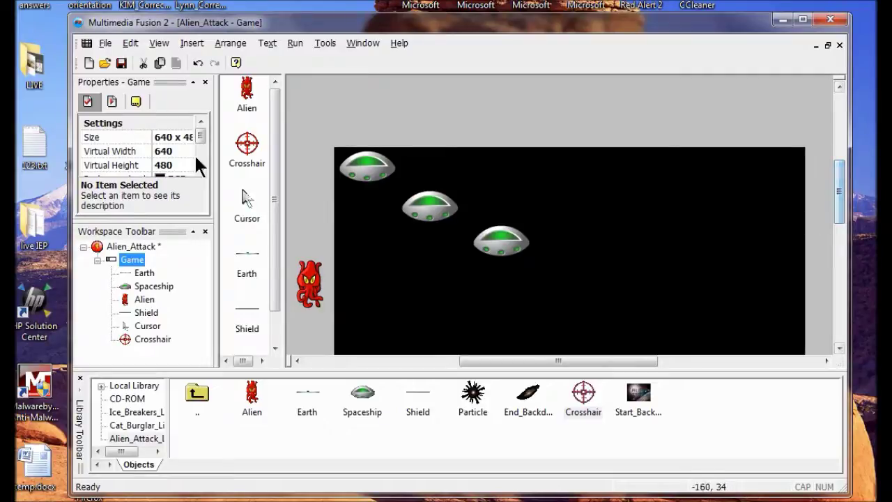
pyautogui.click(191, 43)
pyautogui.click(209, 92)
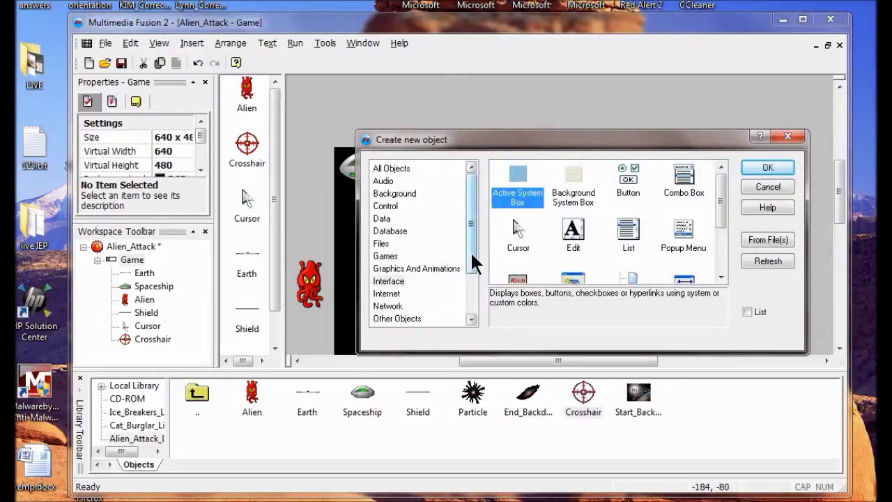
pyautogui.click(386, 256)
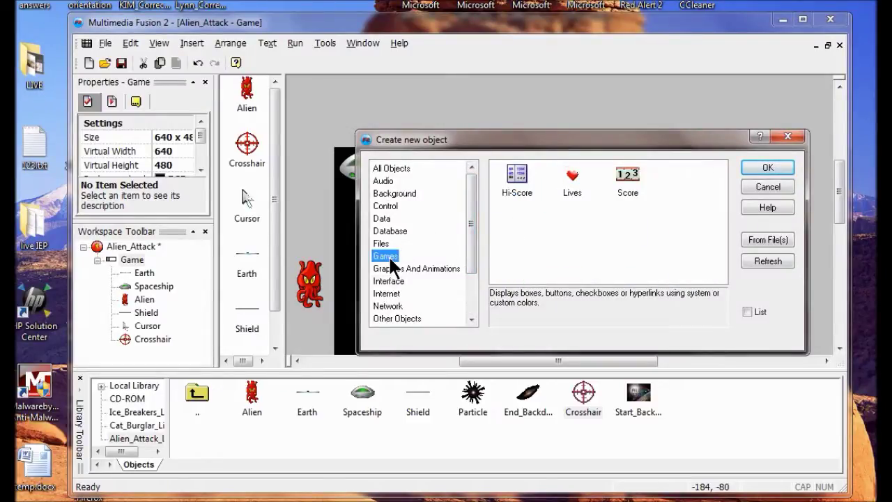
pyautogui.click(630, 174)
pyautogui.click(765, 166)
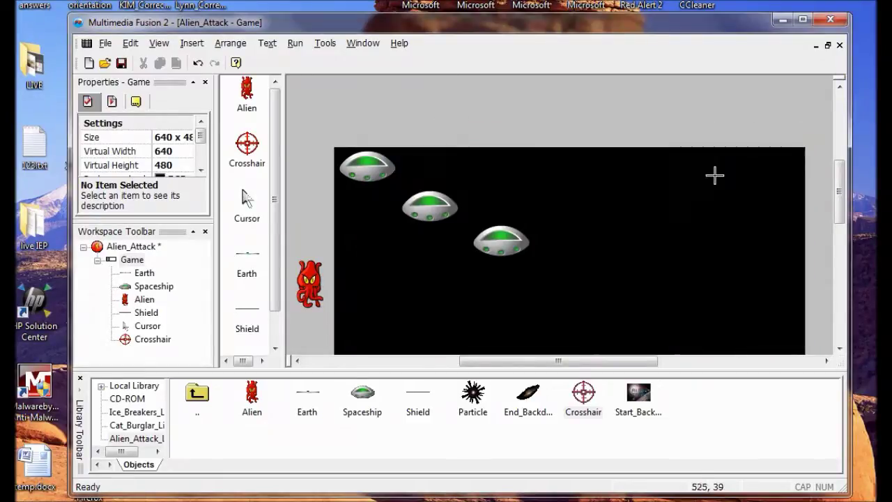
pyautogui.click(731, 165)
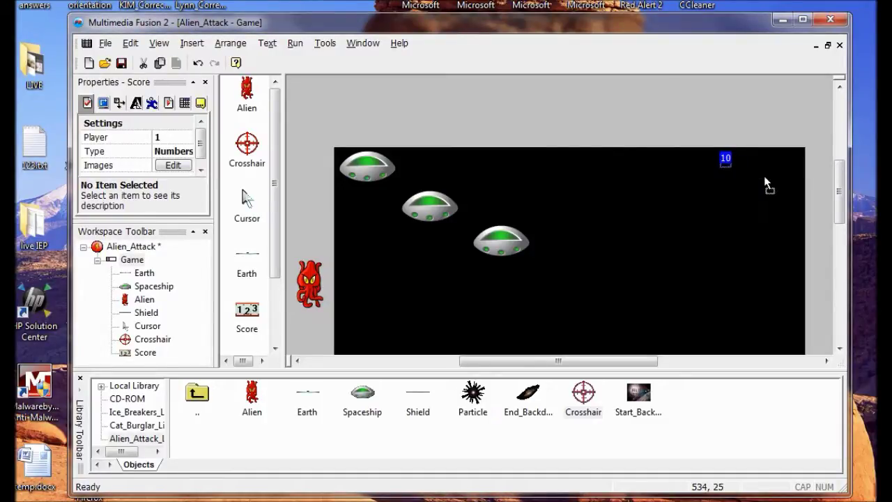
pyautogui.moveTo(778, 180); pyautogui.dragTo(778, 180)
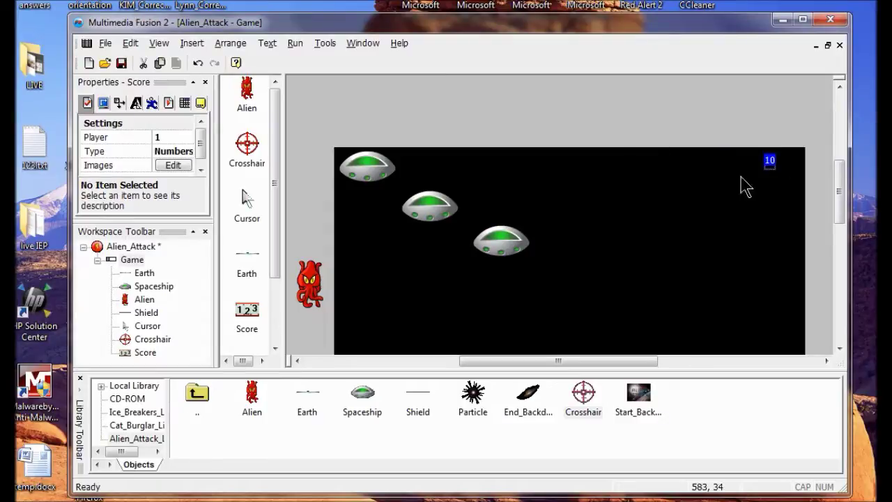
# Set the Score object's display type to Text.
pyautogui.click(136, 104)
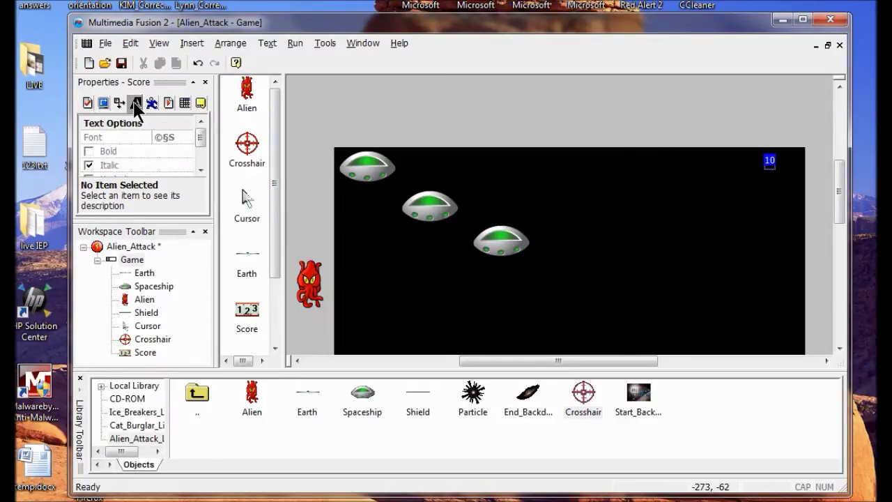
pyautogui.click(76, 23)
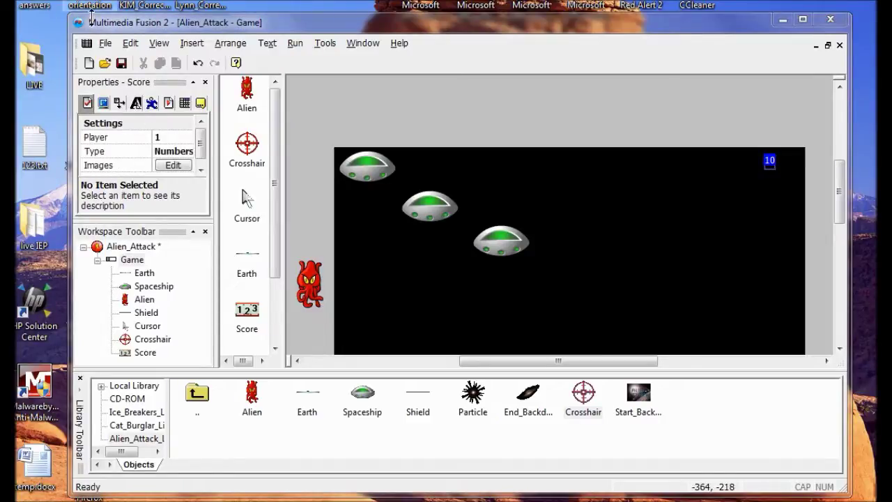
pyautogui.click(181, 151)
pyautogui.click(174, 176)
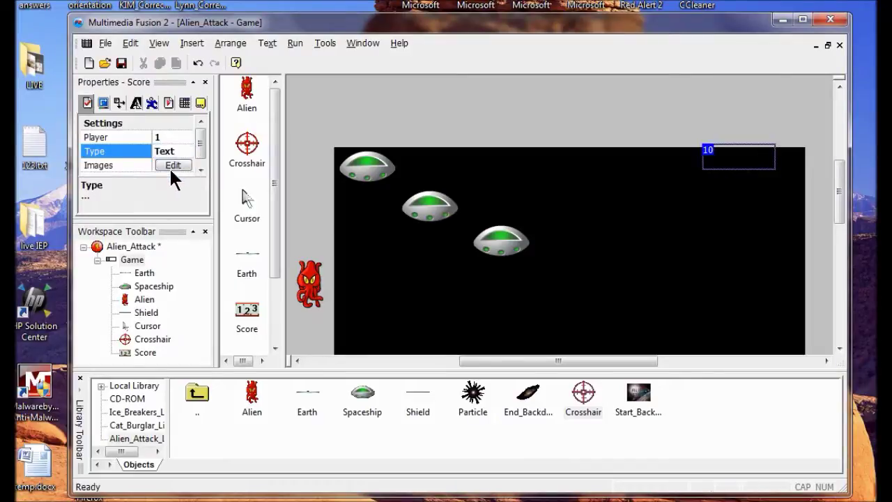
# Set the Score object's text color to yellow.
pyautogui.click(135, 104)
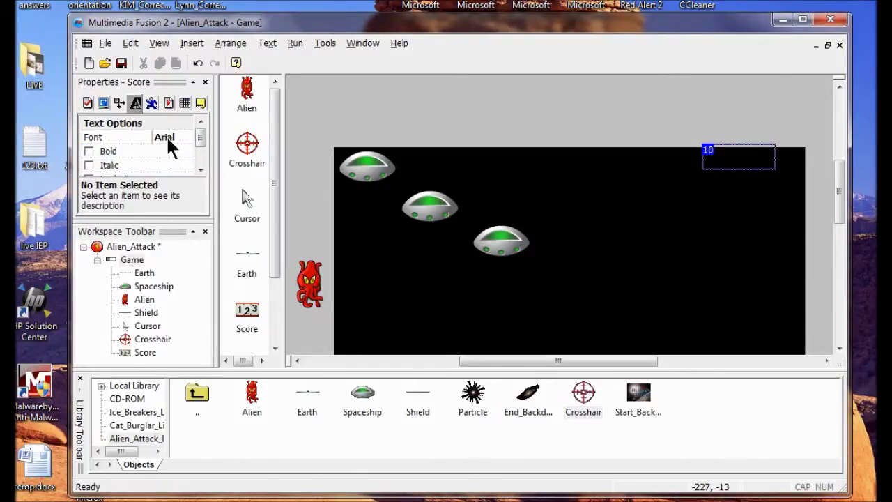
pyautogui.moveTo(200, 138); pyautogui.dragTo(199, 155)
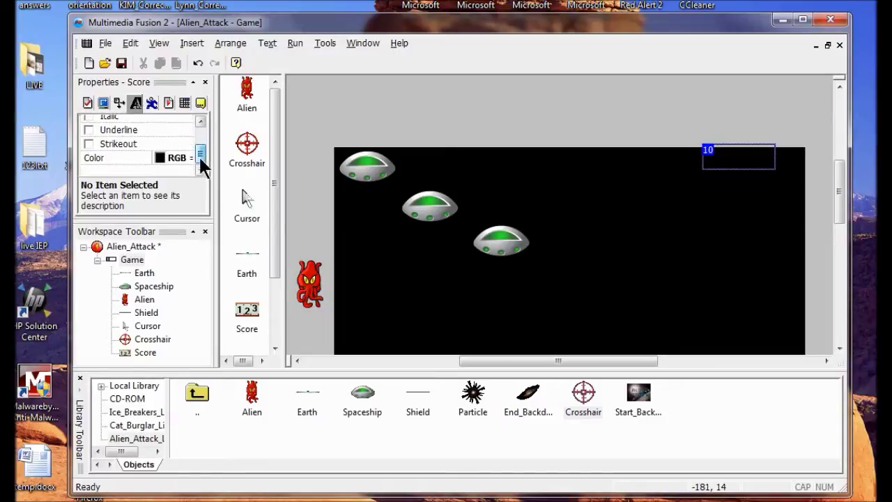
pyautogui.click(174, 158)
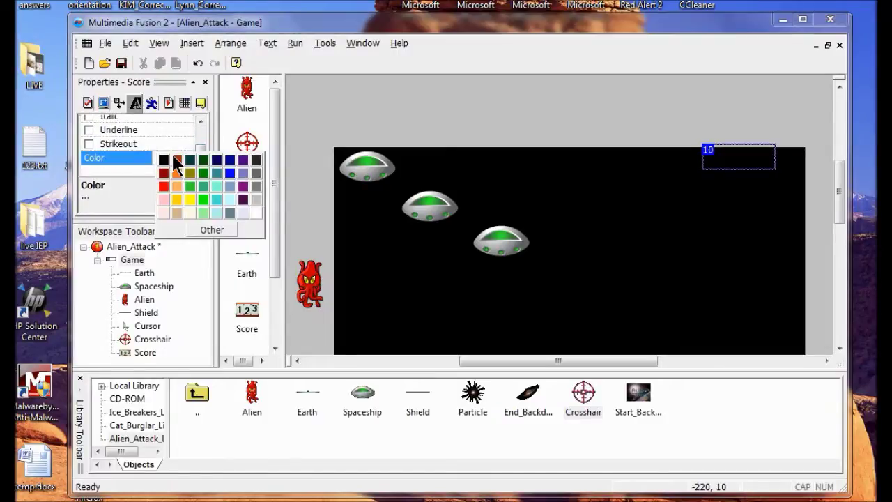
pyautogui.click(194, 197)
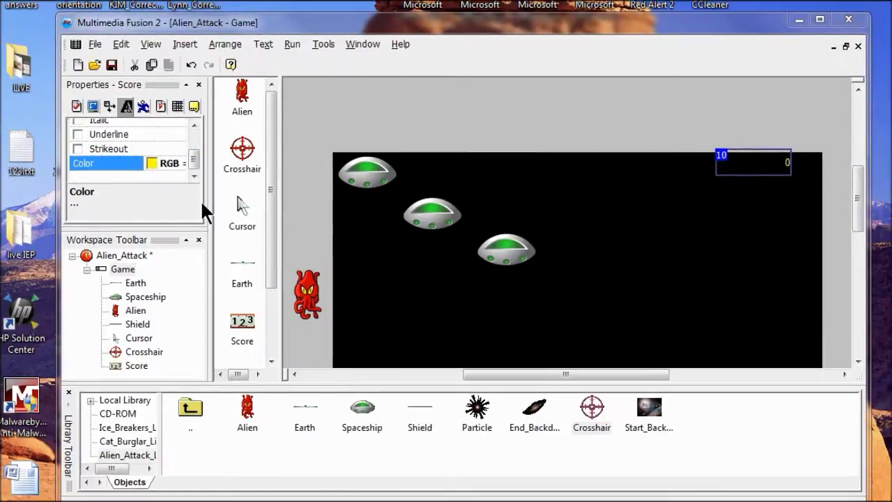
# Set the Score font to Elephant, Regular, size 16, and move the score closer to the play area's upper-right corner.
pyautogui.moveTo(197, 166); pyautogui.dragTo(194, 139)
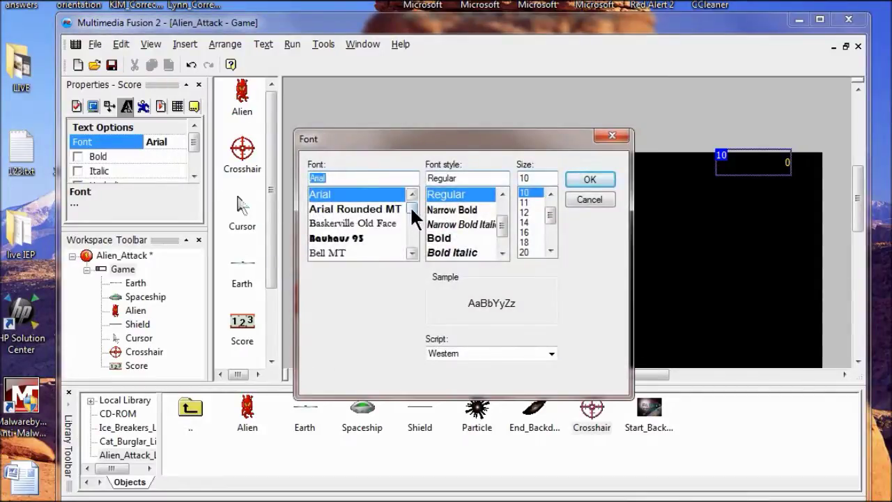
pyautogui.scroll(-10, 411, 213)
pyautogui.click(344, 225)
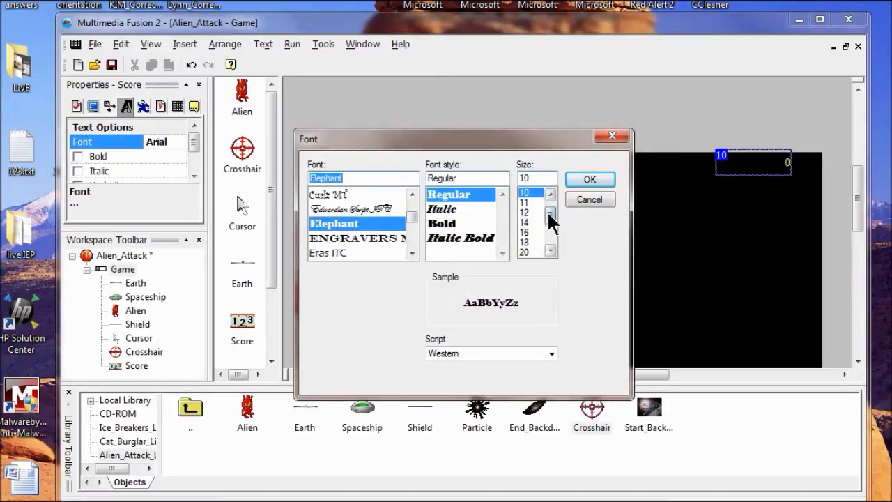
pyautogui.click(528, 232)
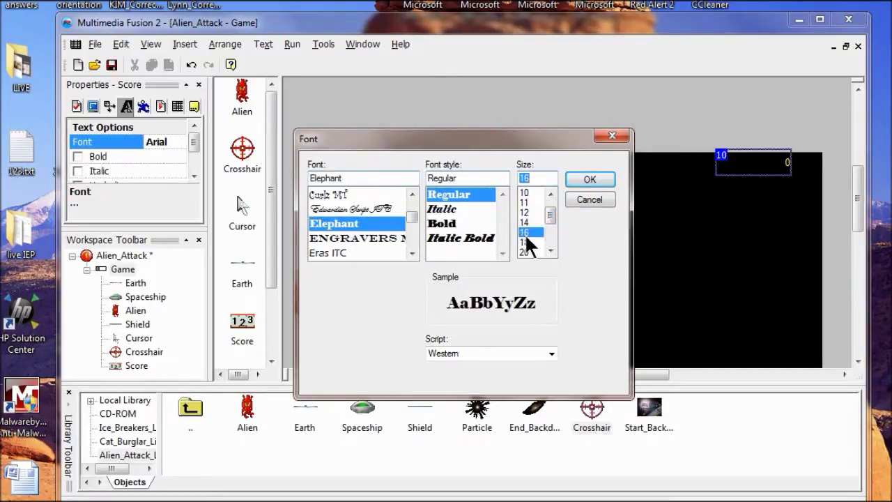
pyautogui.click(590, 181)
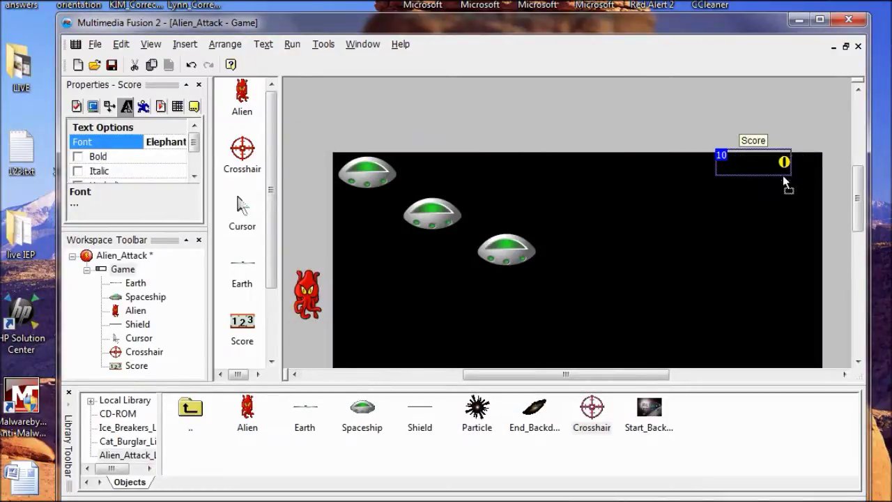
pyautogui.moveTo(782, 175); pyautogui.dragTo(805, 180)
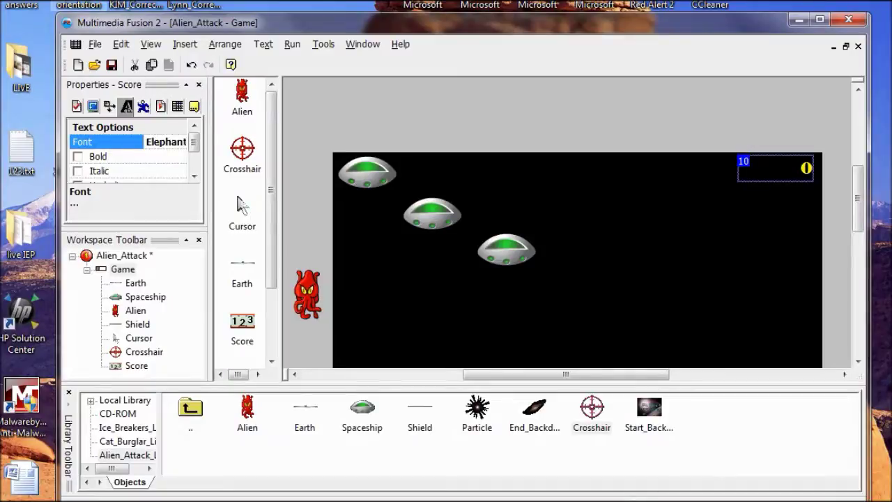
# Give the event for left-clicking the Alien a Player 1 action that adds 1 to the score.
pyautogui.click(77, 105)
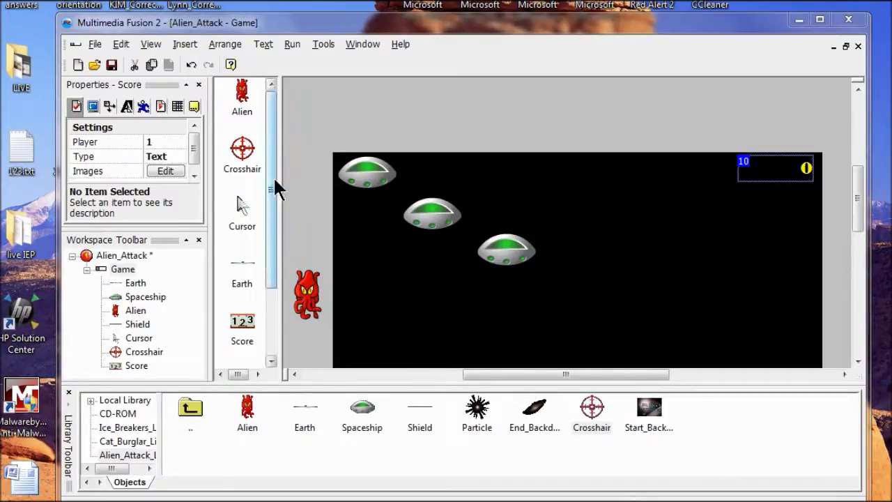
pyautogui.click(150, 44)
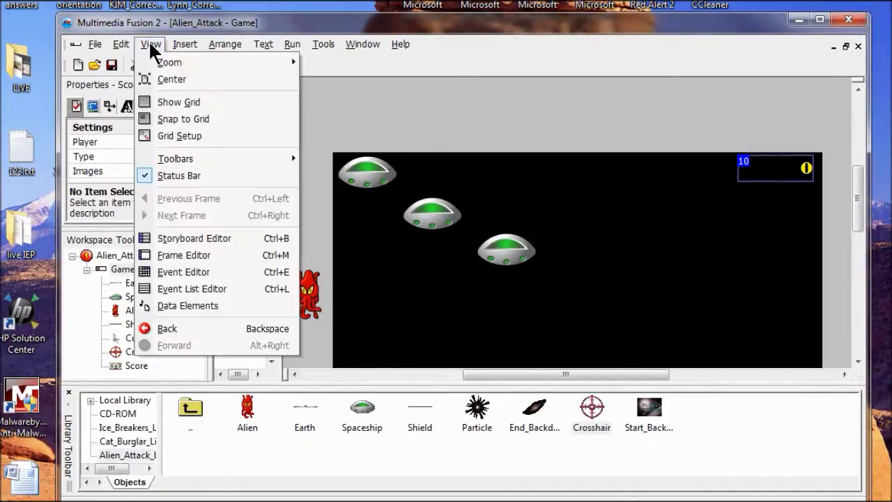
pyautogui.click(207, 273)
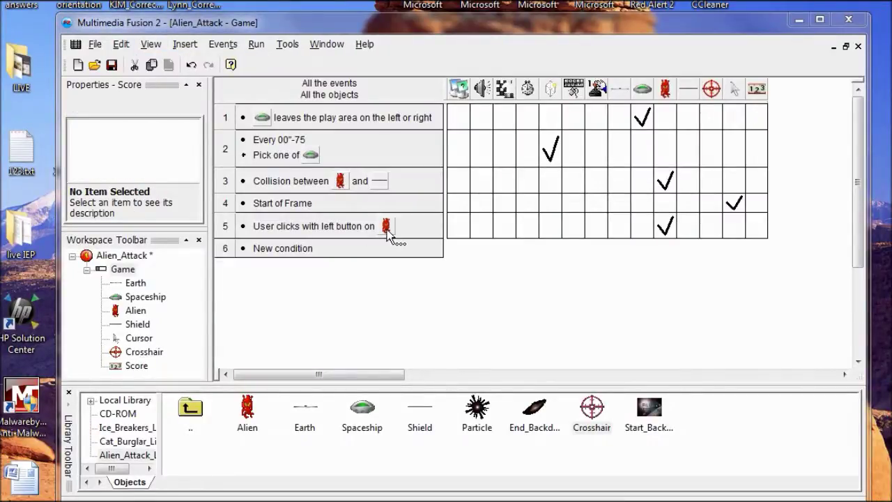
pyautogui.click(596, 227)
pyautogui.moveTo(624, 239)
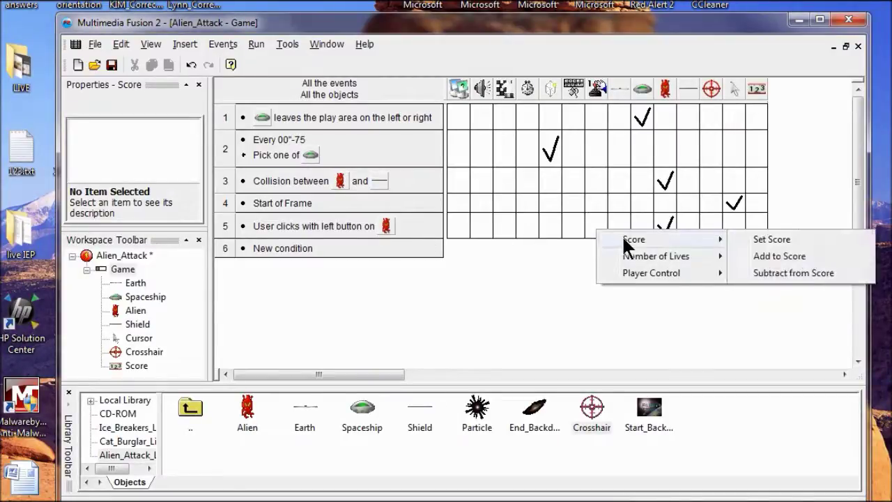
pyautogui.click(772, 256)
pyautogui.write('1')
pyautogui.click(527, 277)
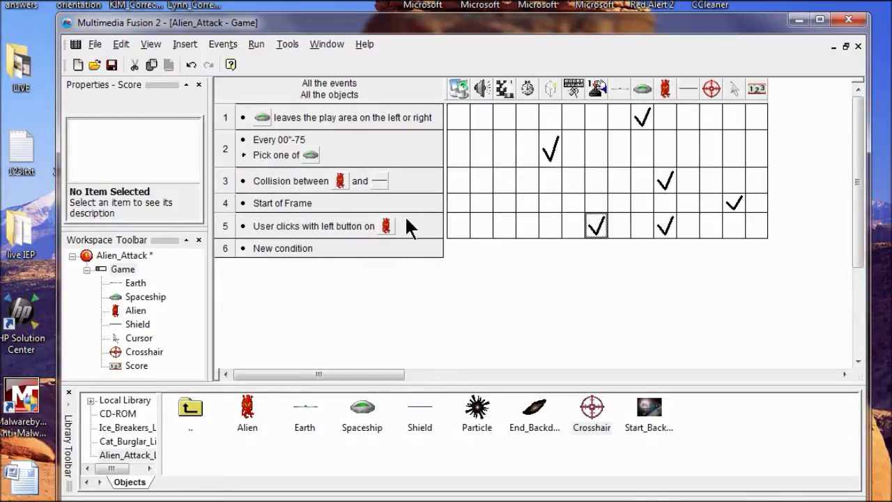
# Run the application to test scoring by shooting aliens, close the game window, and save the project.
pyautogui.click(254, 44)
pyautogui.click(288, 82)
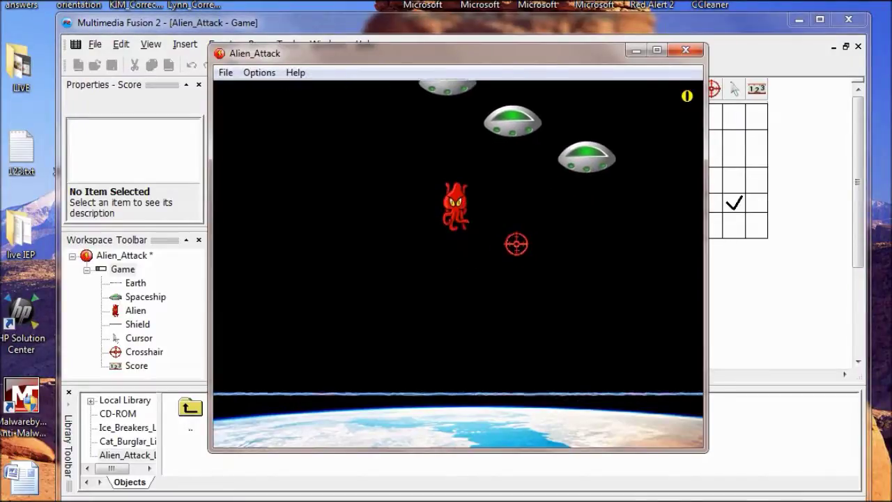
pyautogui.click(472, 235)
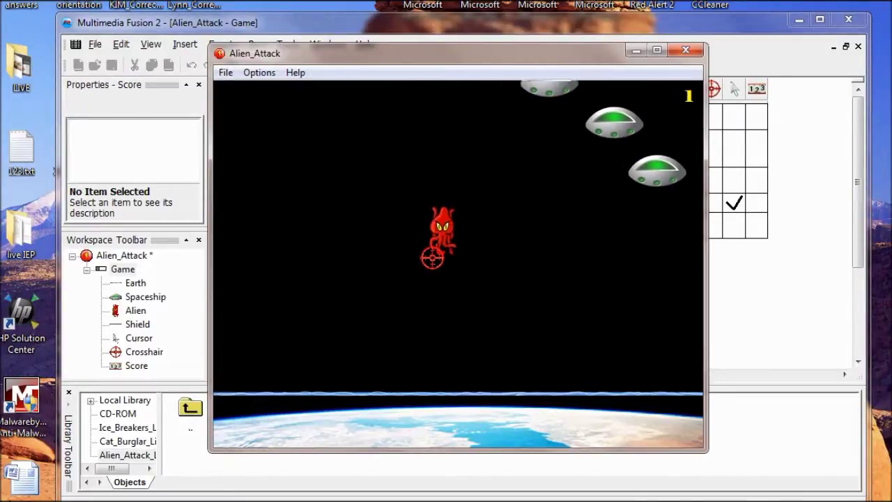
pyautogui.click(435, 252)
pyautogui.click(641, 191)
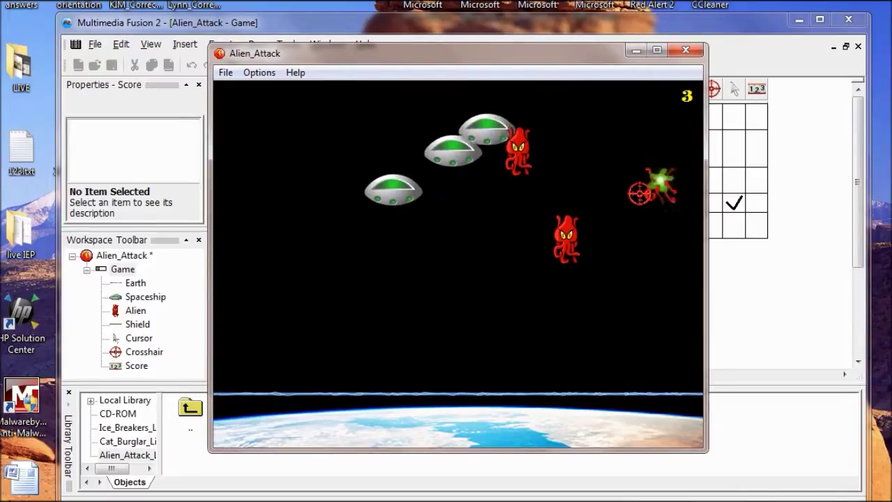
pyautogui.click(567, 262)
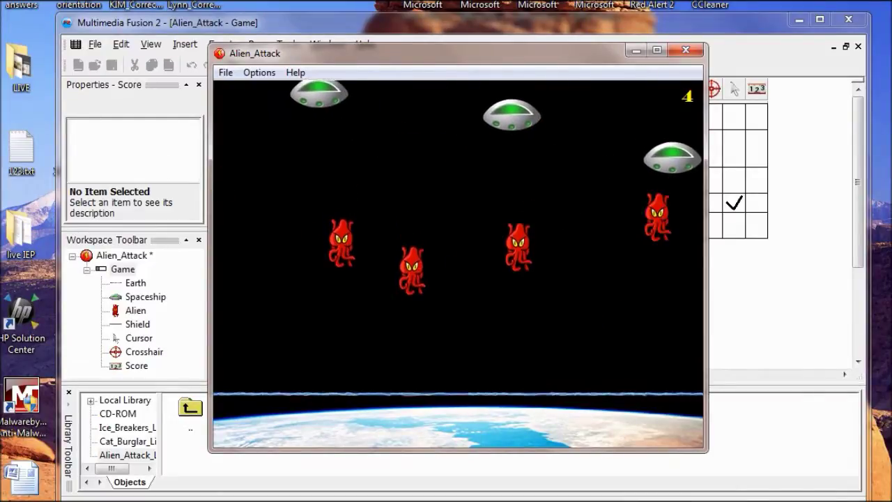
pyautogui.hotkey('alt', 'F4')
pyautogui.click(110, 66)
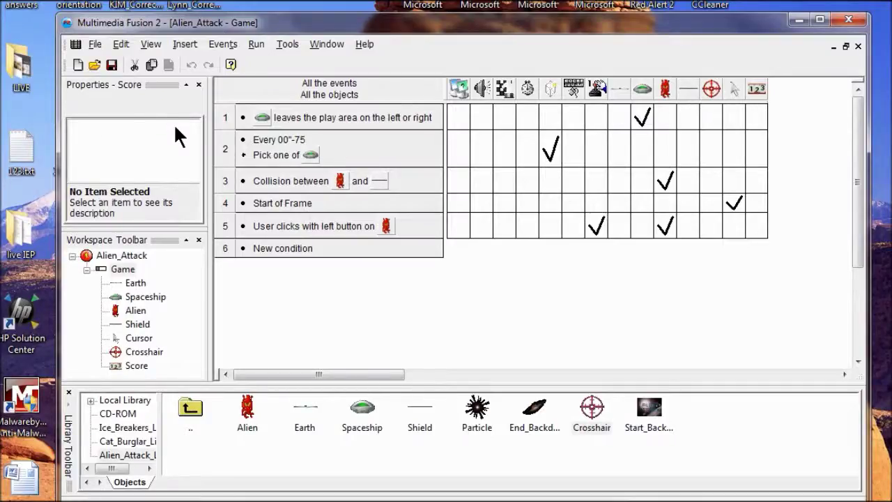
# Add the Particle object from the library to the Game frame, outside the play area above the Alien, and return to the Event Editor.
pyautogui.doubleClick(124, 272)
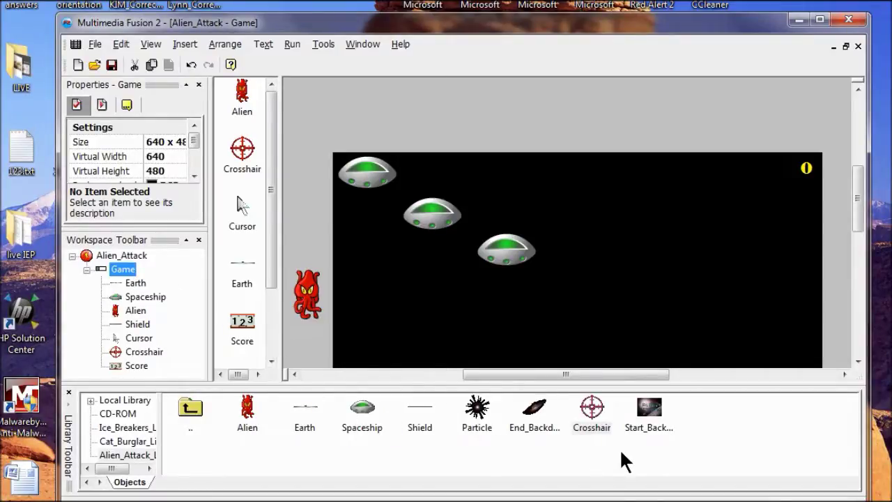
pyautogui.click(478, 411)
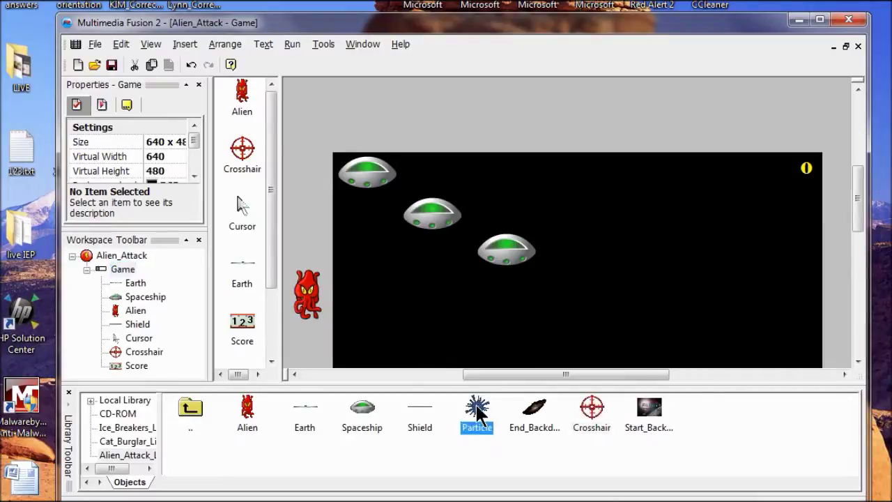
pyautogui.moveTo(478, 409); pyautogui.dragTo(368, 209)
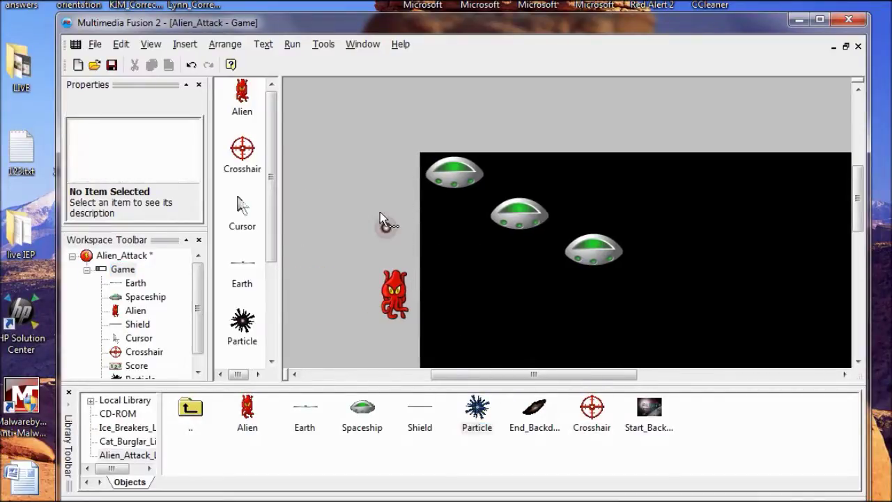
pyautogui.moveTo(475, 371); pyautogui.dragTo(509, 379)
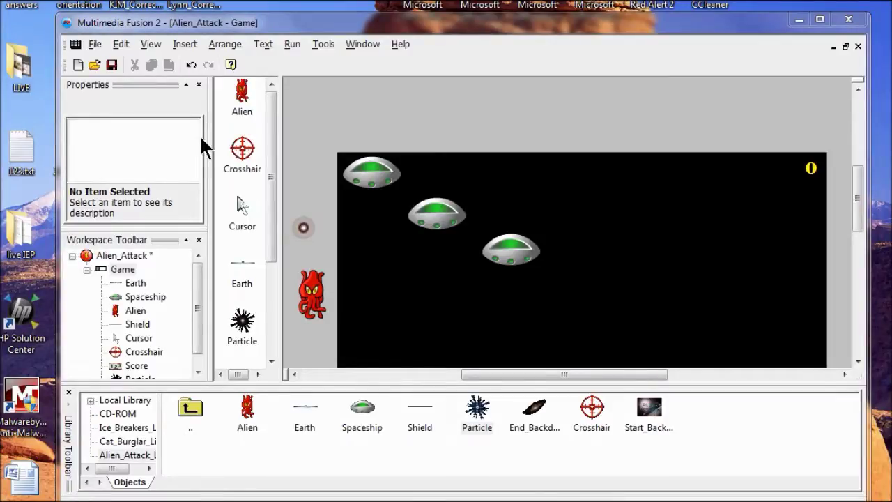
pyautogui.click(152, 44)
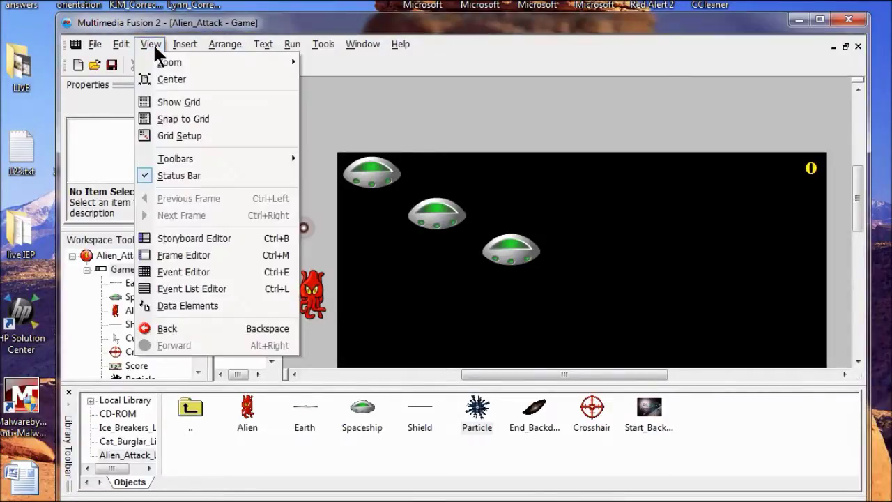
pyautogui.click(195, 271)
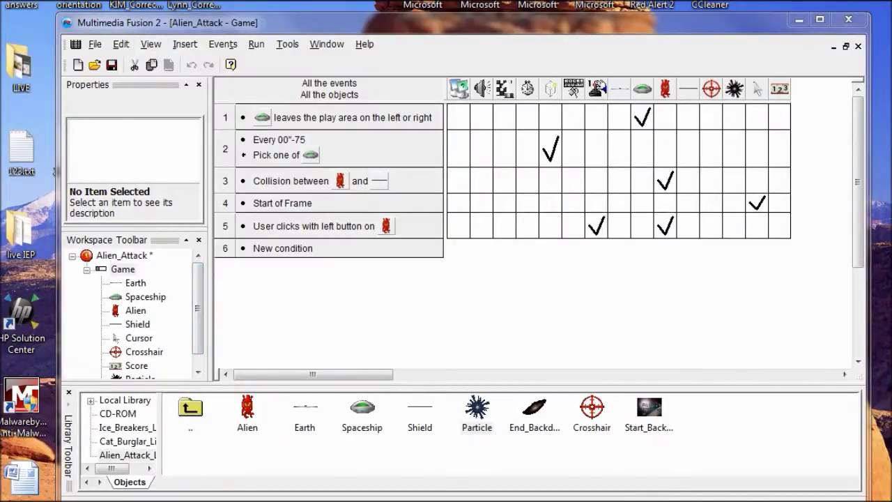
# Add a new event whose condition is On loop for a loop named "Explosion".
pyautogui.click(285, 250)
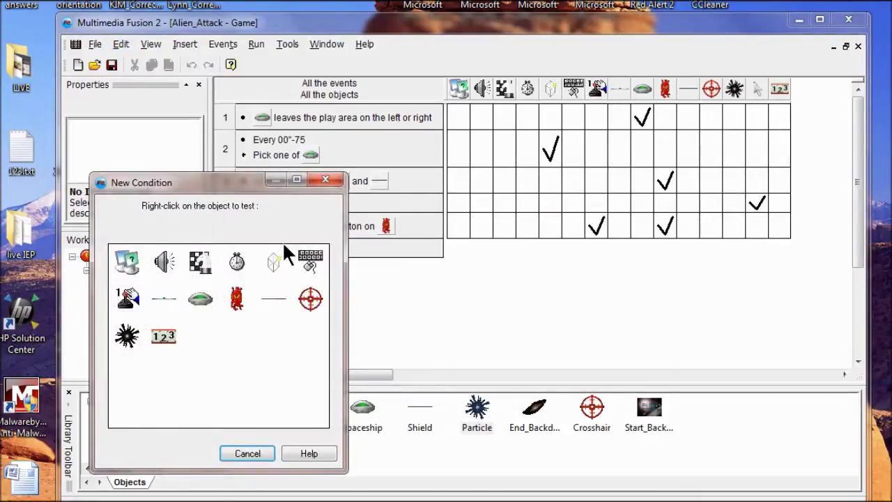
pyautogui.rightClick(127, 262)
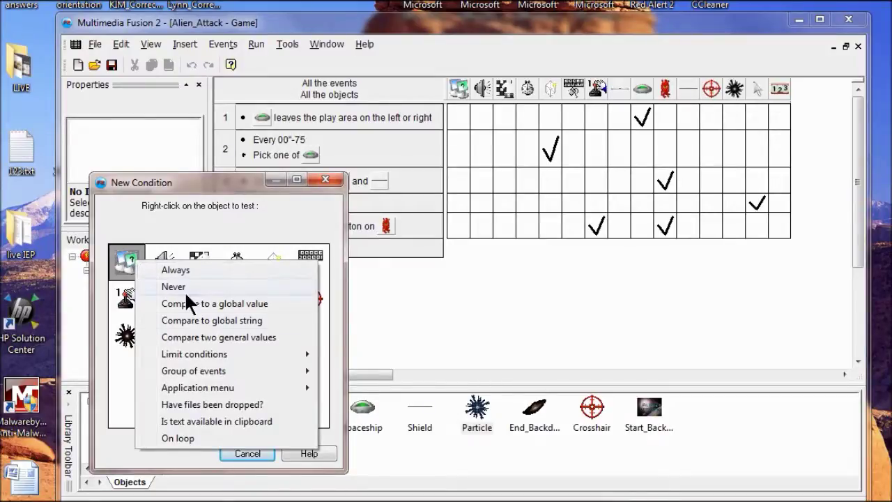
pyautogui.click(207, 433)
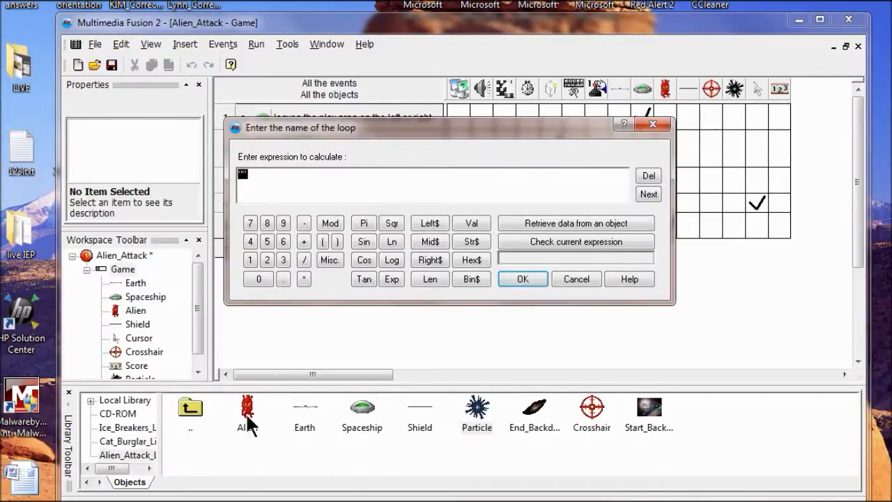
pyautogui.click(241, 170)
pyautogui.click(242, 175)
pyautogui.write('Explosion')
pyautogui.click(501, 276)
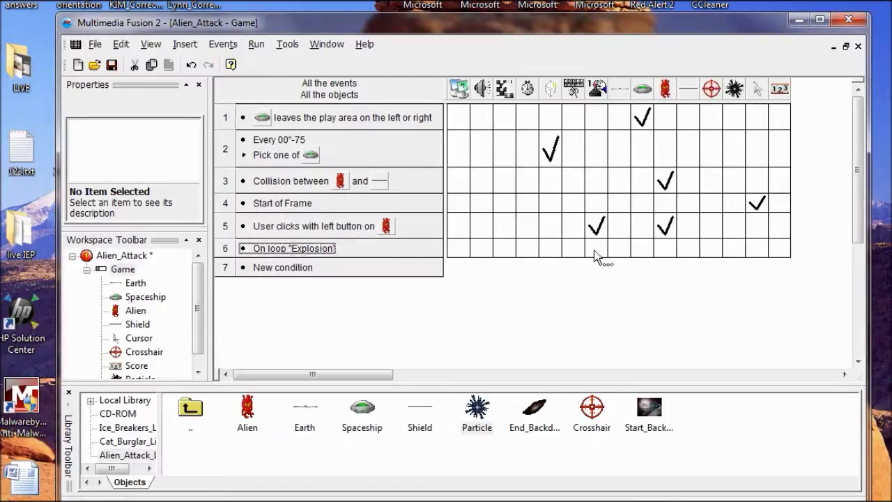
# Give the "Explosion" loop event an Alien action that shoots the Particle object.
pyautogui.click(666, 249)
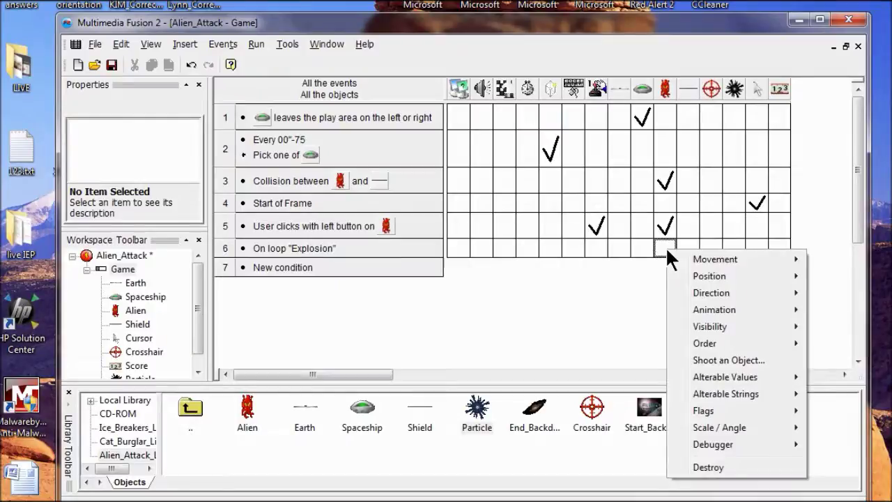
pyautogui.click(715, 359)
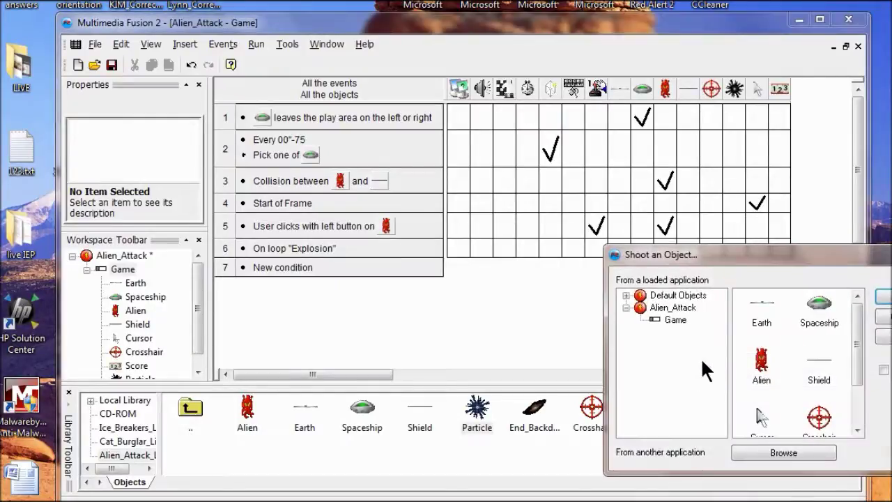
pyautogui.moveTo(731, 259); pyautogui.dragTo(565, 248)
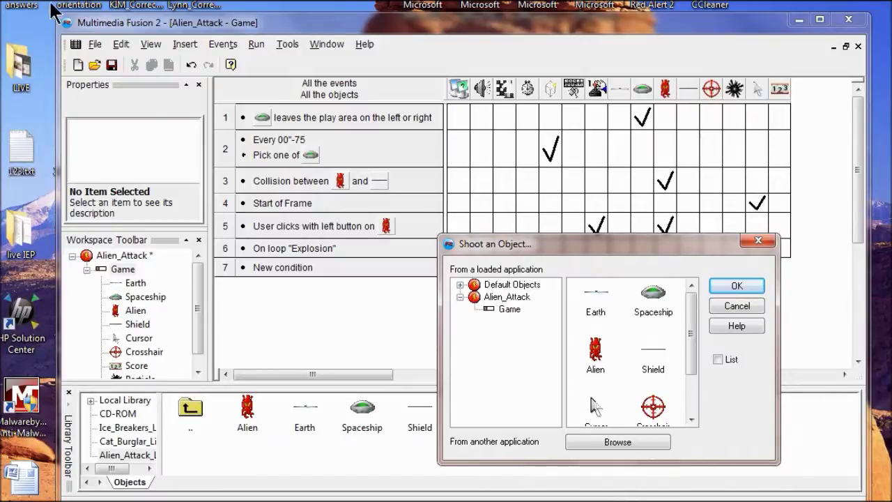
pyautogui.moveTo(693, 356); pyautogui.dragTo(693, 393)
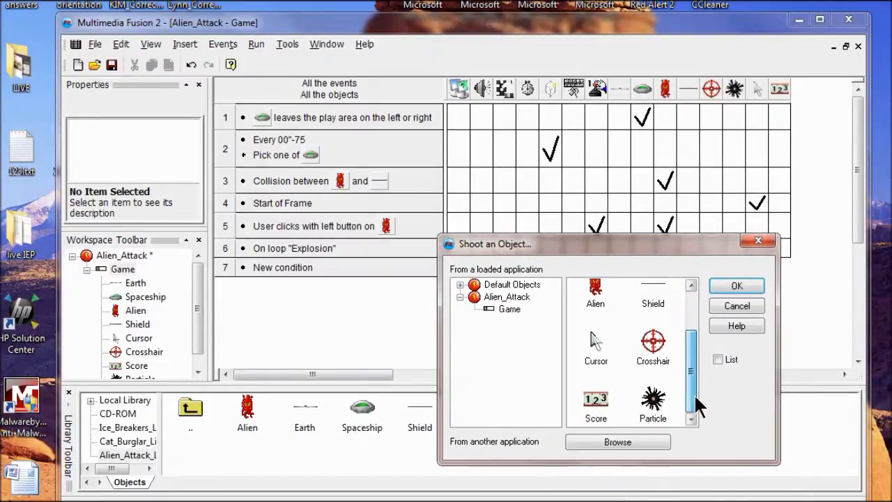
pyautogui.click(658, 393)
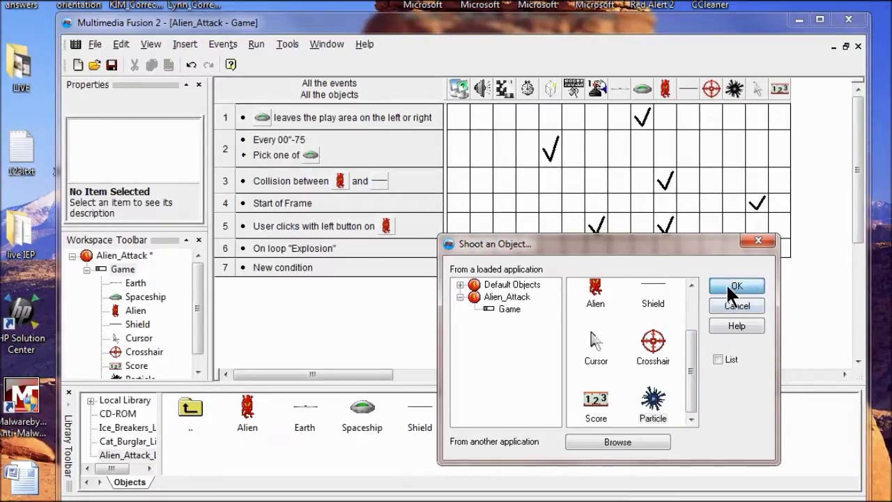
pyautogui.click(728, 287)
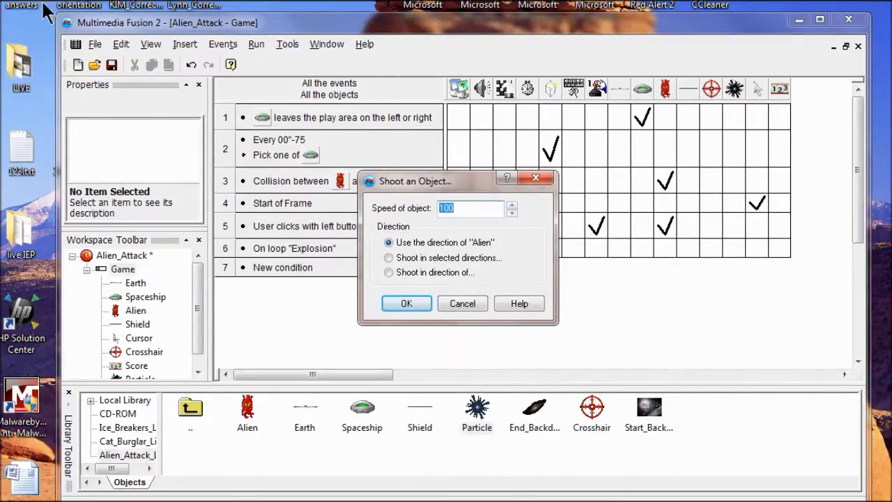
# Set the shot's speed to 50 and have it fire in a random direction out of all 32.
pyautogui.click(461, 200)
pyautogui.write('50')
pyautogui.click(389, 257)
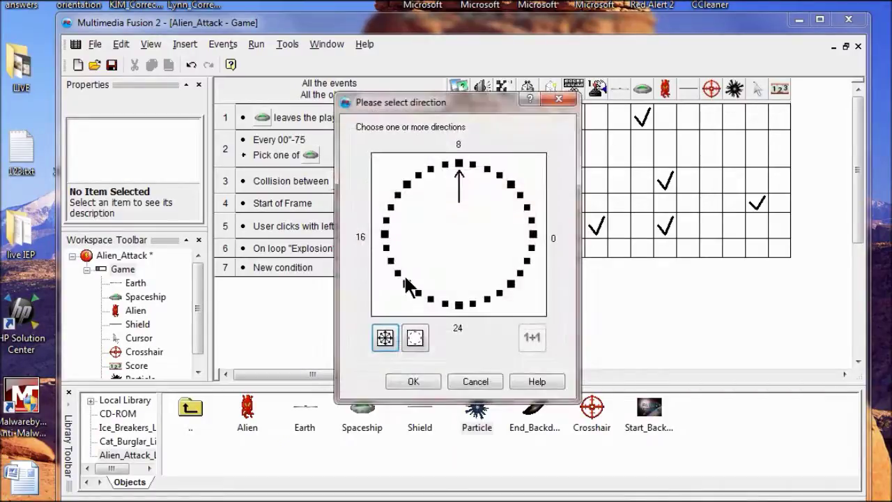
pyautogui.click(384, 338)
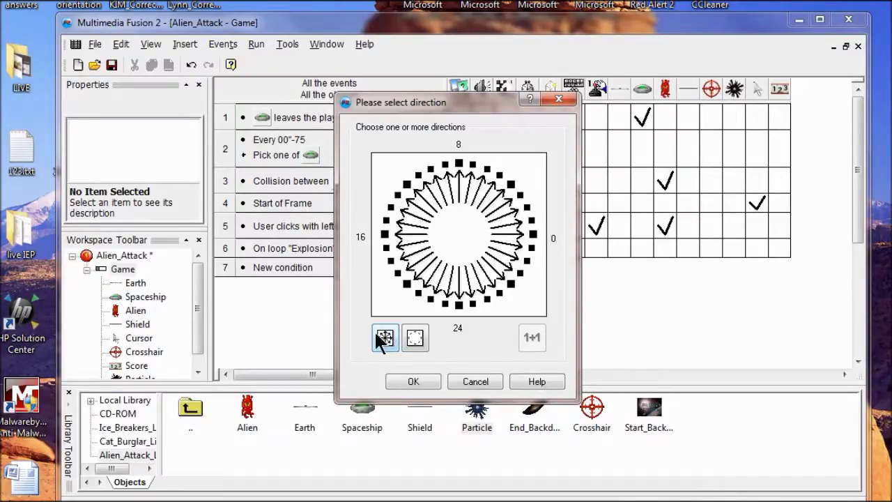
pyautogui.click(415, 381)
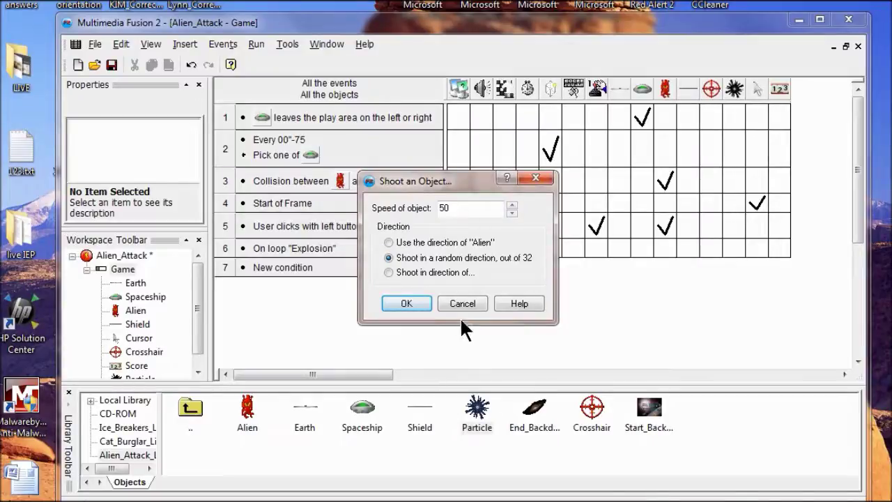
pyautogui.click(406, 304)
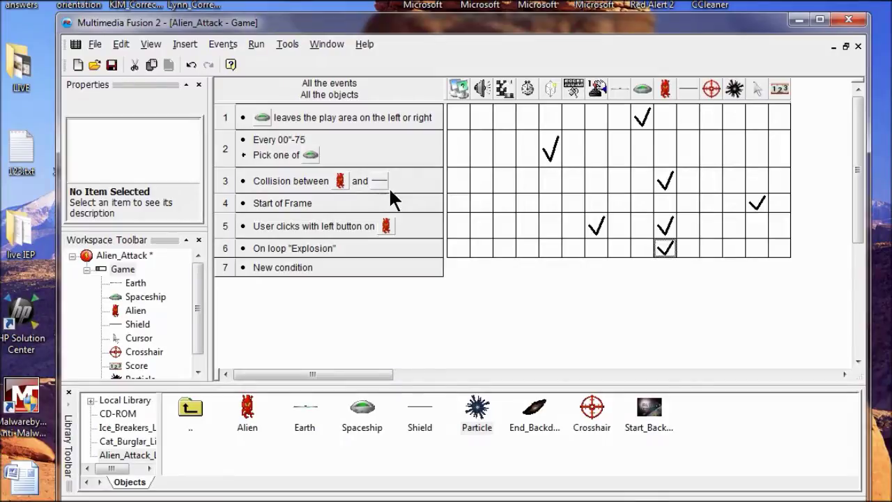
# Give the collision event between Alien and Shield an action that starts the fast loop "Explosion" 40 times.
pyautogui.click(453, 180)
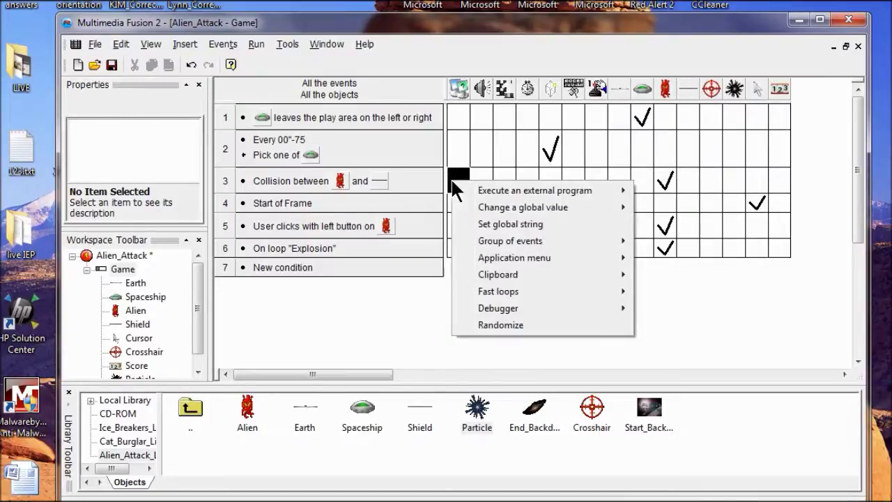
pyautogui.moveTo(506, 293)
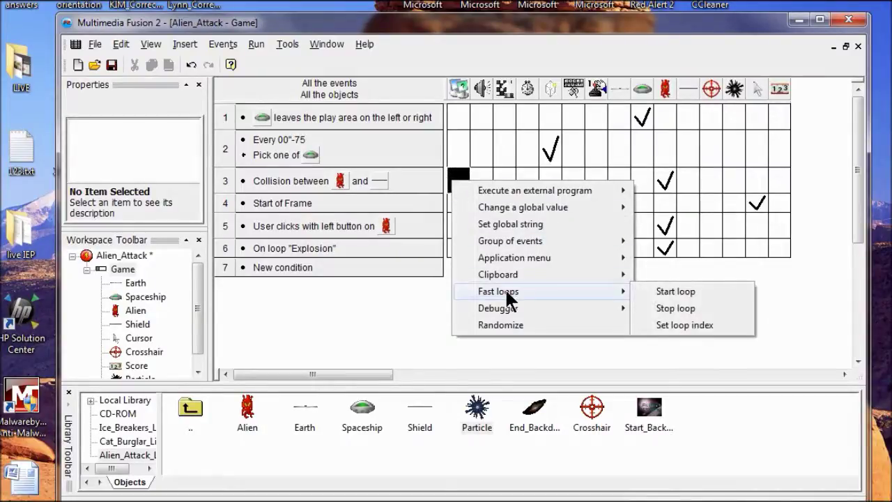
pyautogui.click(664, 291)
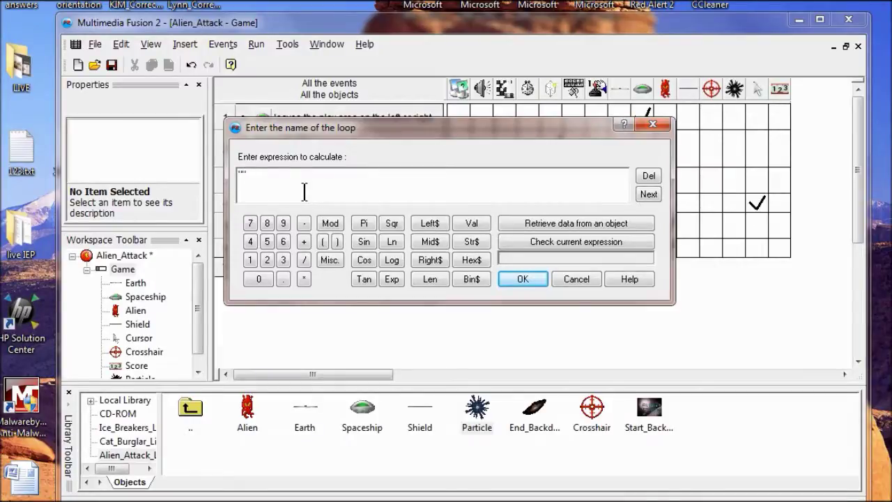
pyautogui.write('Explosion')
pyautogui.click(521, 278)
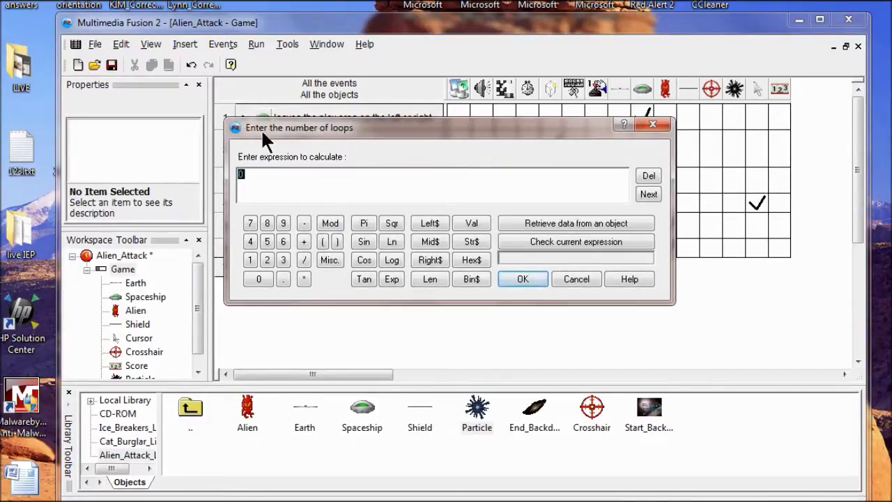
pyautogui.press('Return')
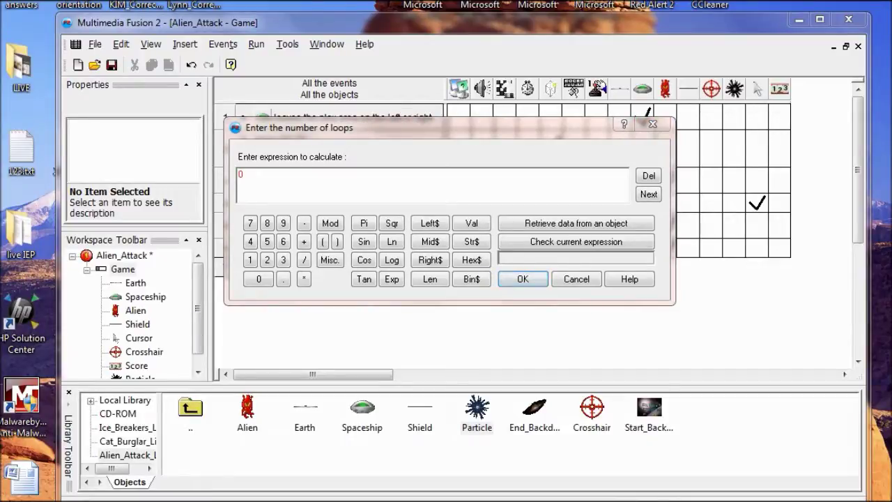
pyautogui.click(249, 180)
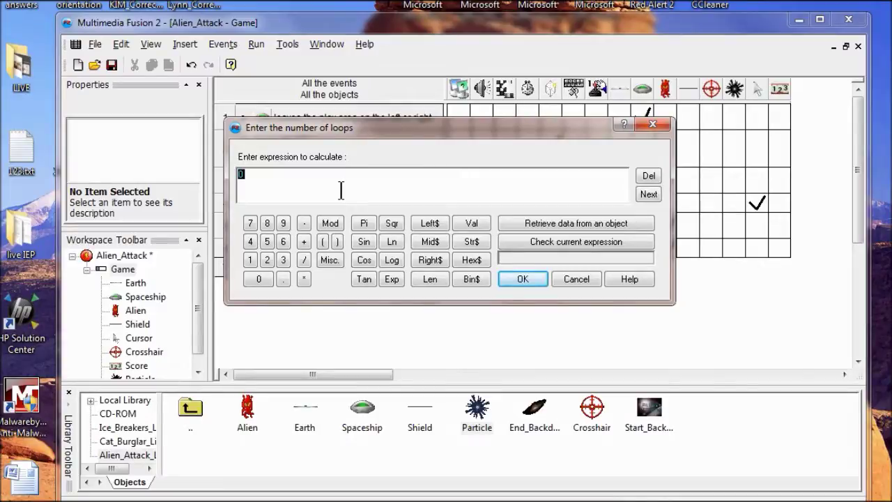
pyautogui.write('40')
pyautogui.click(531, 275)
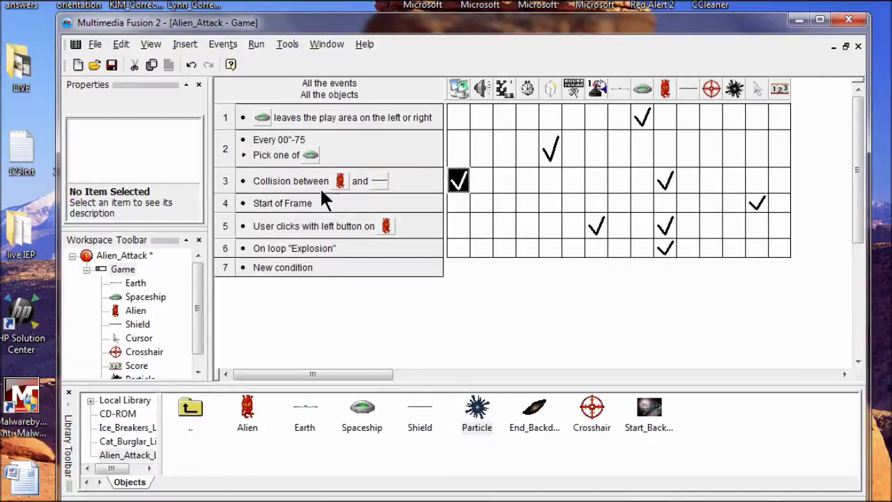
pyautogui.click(224, 45)
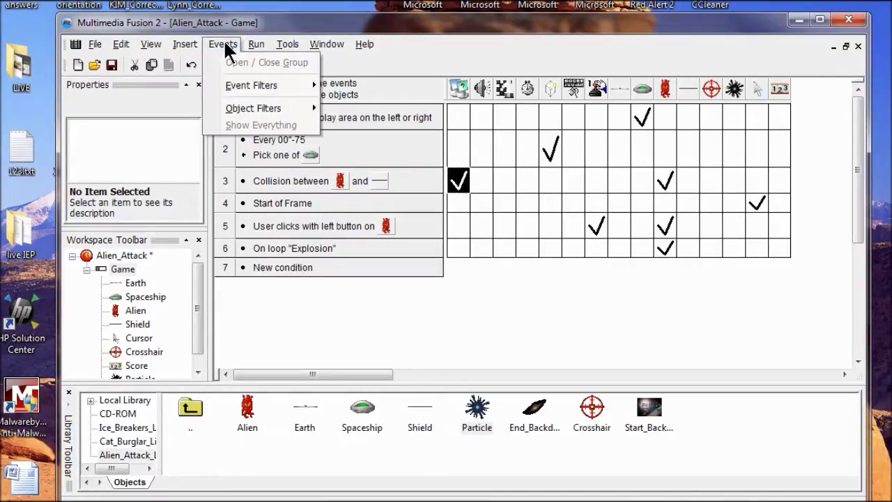
pyautogui.moveTo(252, 43)
pyautogui.click(286, 94)
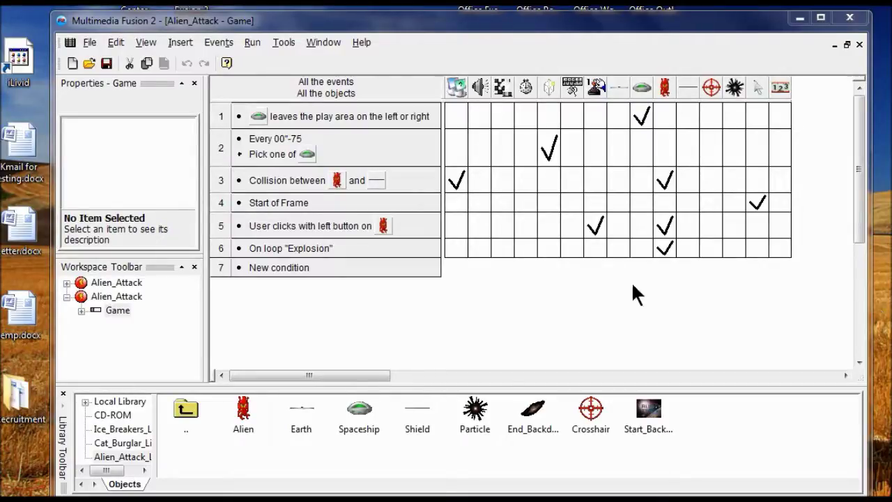
# In the Event List Editor, reorder the Alien and Shield collision actions so that Start loop "Explosion" comes before Destroy.
pyautogui.click(150, 42)
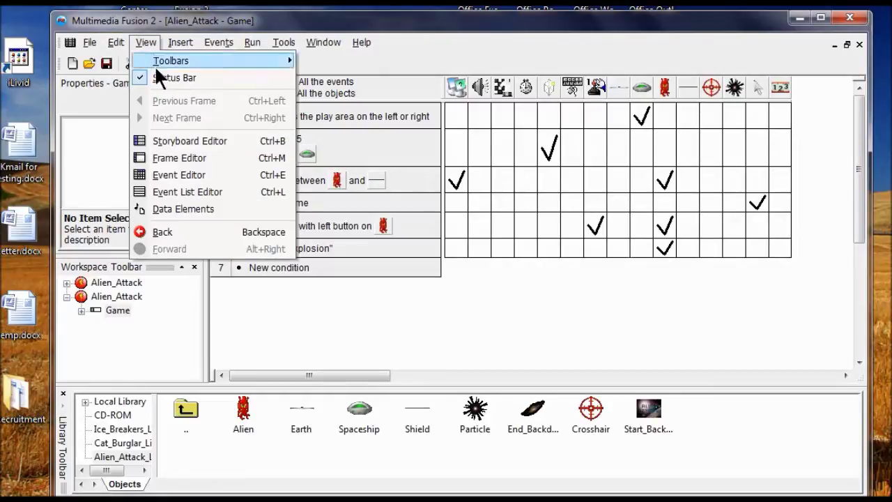
pyautogui.click(189, 194)
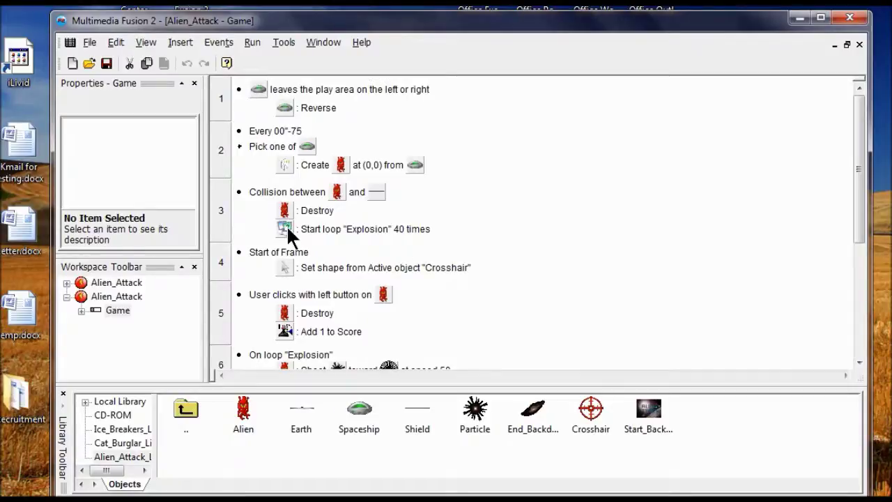
pyautogui.click(308, 232)
pyautogui.moveTo(321, 233); pyautogui.dragTo(311, 200)
pyautogui.click(312, 207)
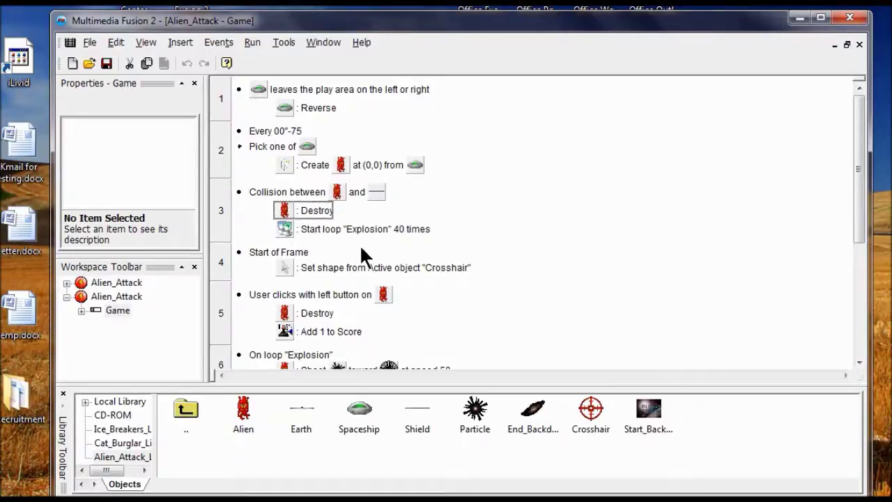
pyautogui.moveTo(308, 207); pyautogui.dragTo(310, 231)
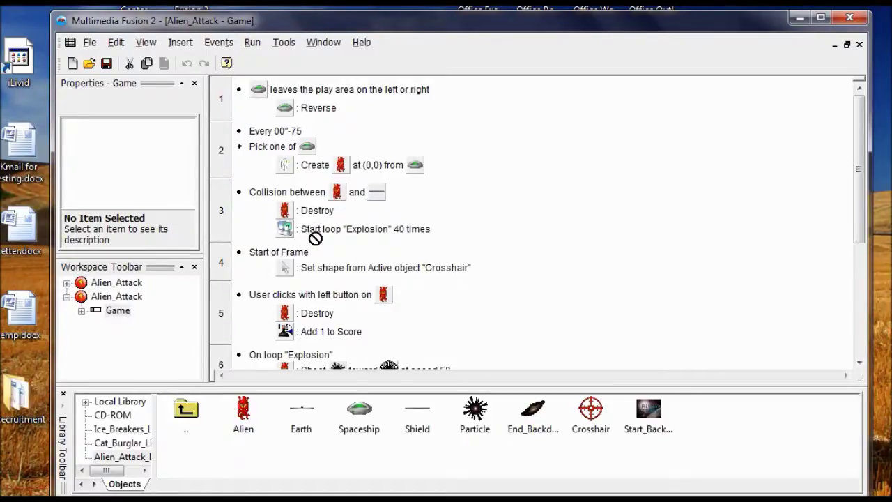
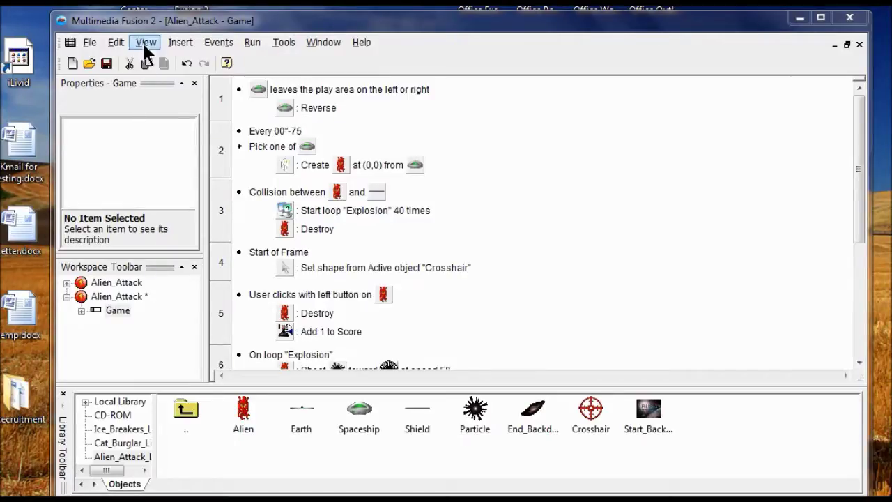
# In the Event Editor, add a condition to the "Explosion" loop event that Alien is overlapping Shield, and test-run the application.
pyautogui.click(142, 41)
pyautogui.click(205, 179)
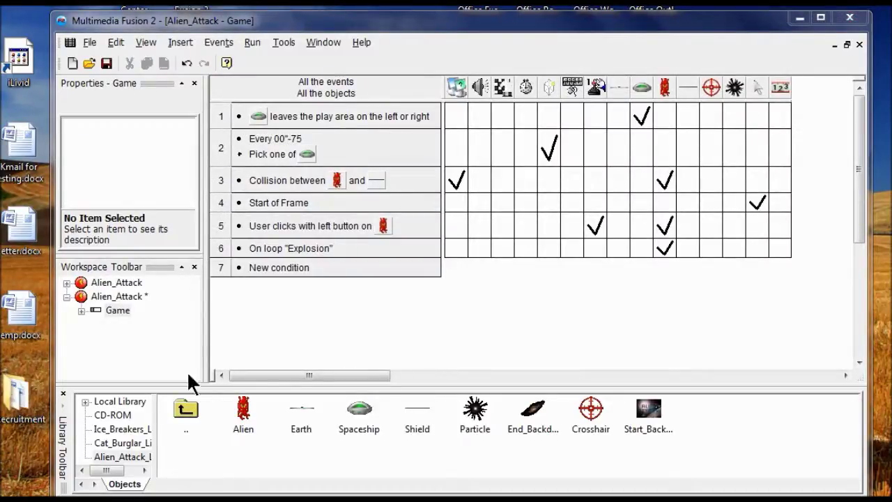
pyautogui.rightClick(283, 247)
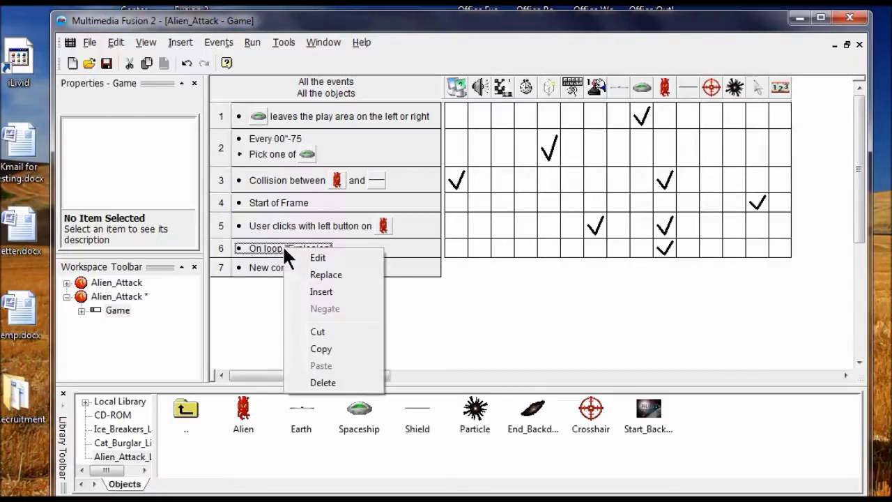
pyautogui.click(314, 293)
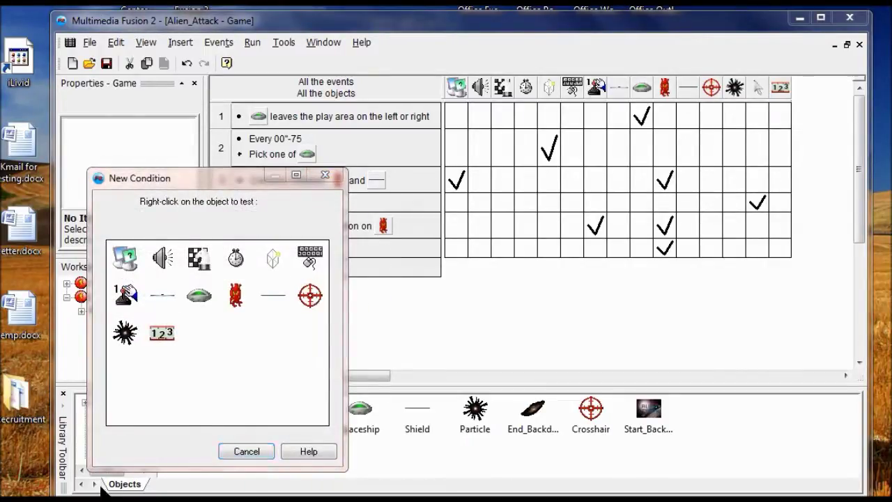
pyautogui.rightClick(235, 298)
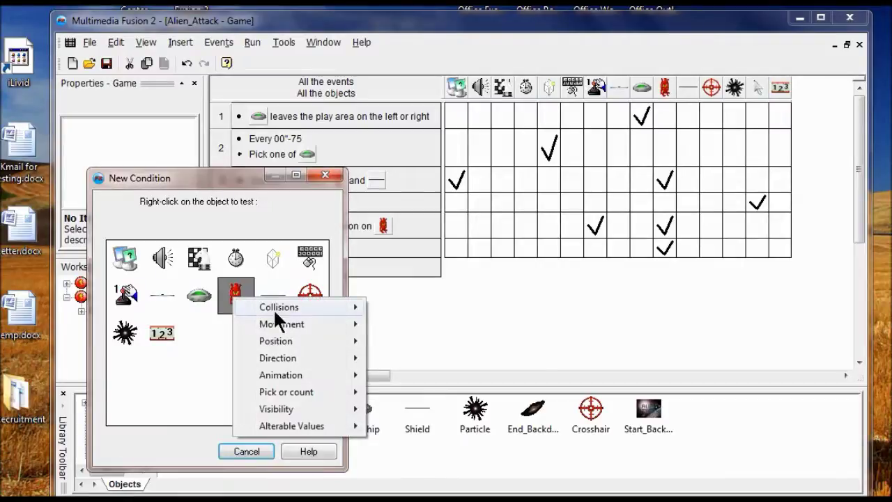
pyautogui.moveTo(282, 307)
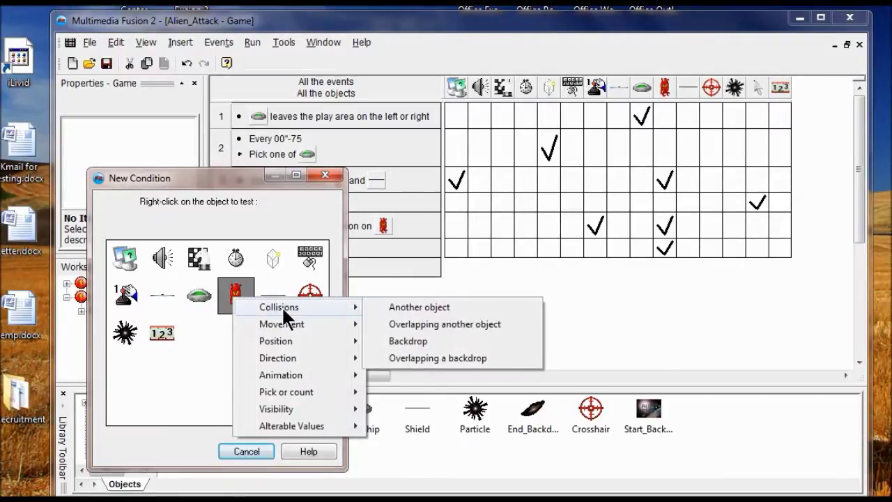
pyautogui.click(428, 324)
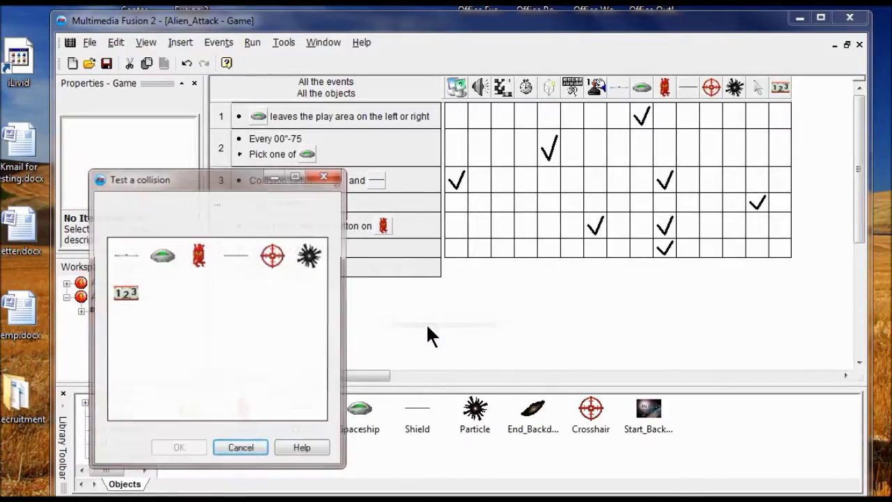
pyautogui.click(229, 262)
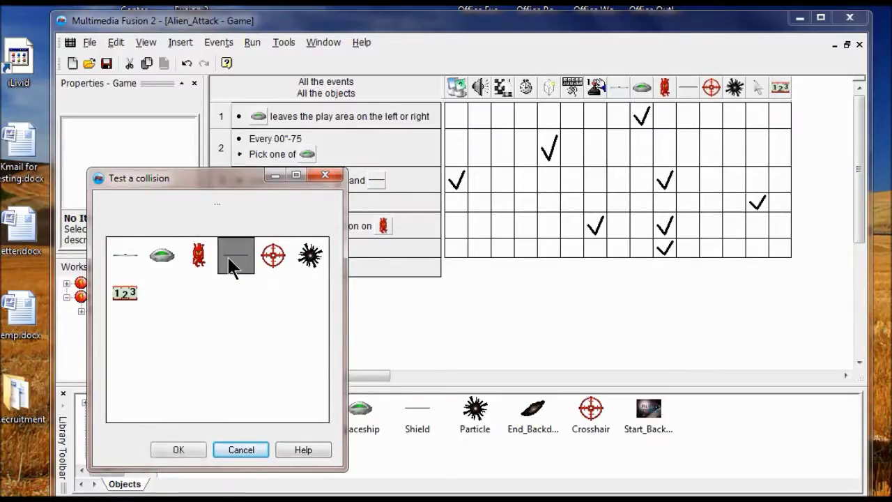
pyautogui.click(178, 449)
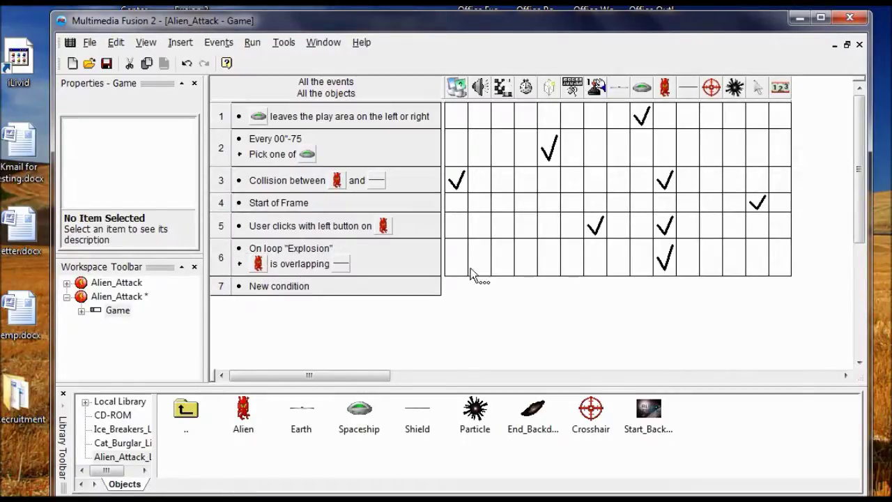
pyautogui.click(251, 42)
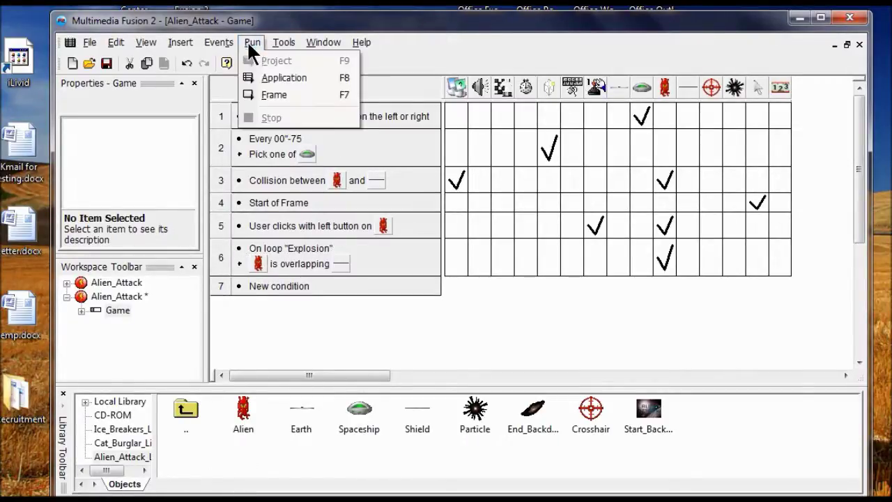
pyautogui.click(274, 77)
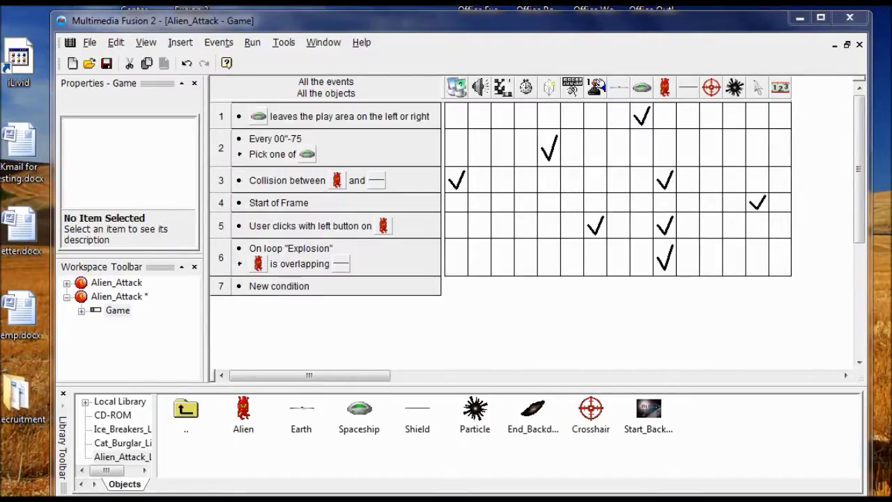
# In the Frame Editor, insert a Counter object from the Data category just outside the play area's upper-left corner.
pyautogui.click(151, 39)
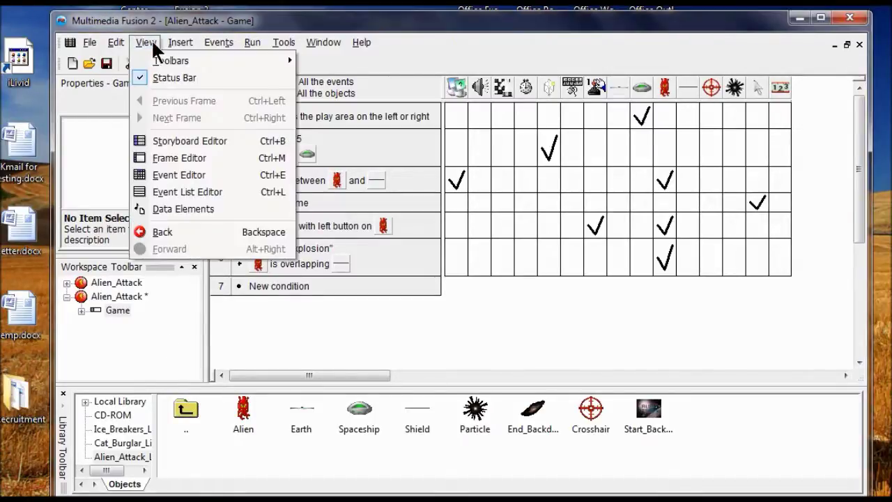
pyautogui.click(175, 157)
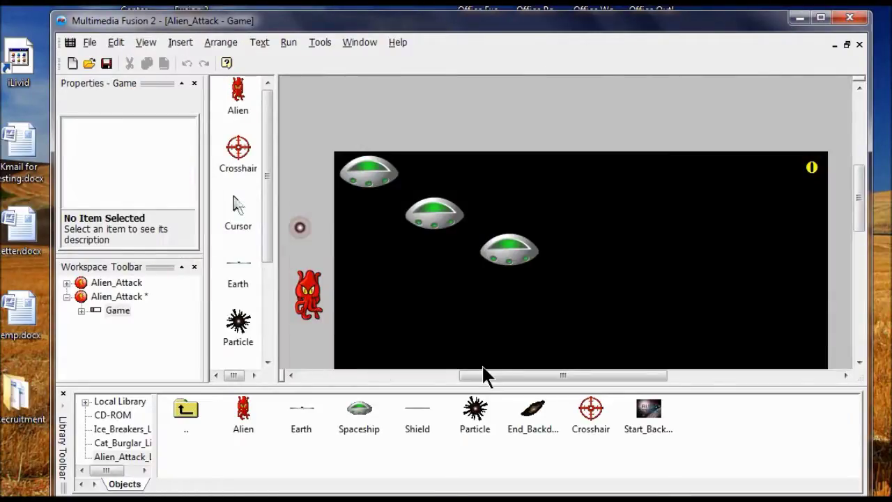
pyautogui.click(185, 40)
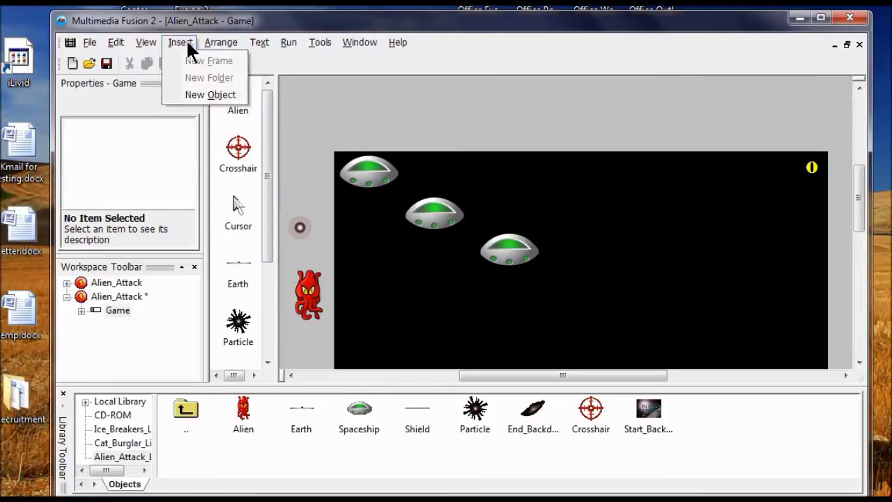
pyautogui.click(198, 95)
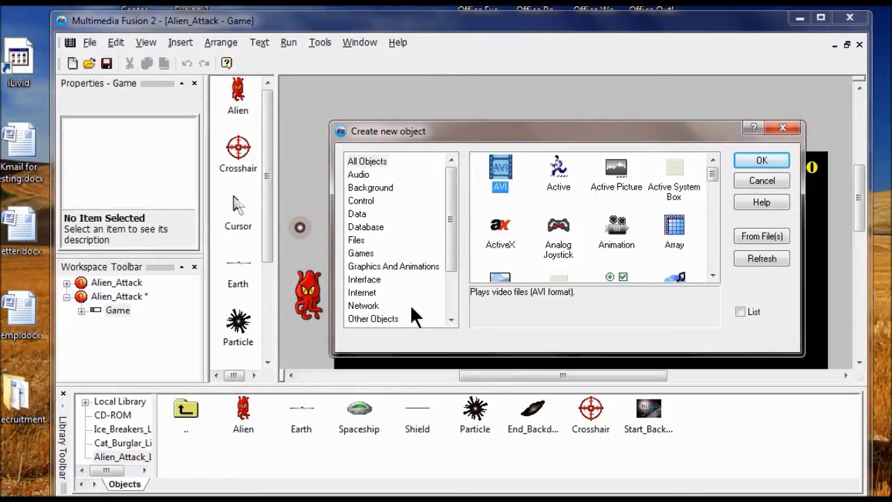
pyautogui.click(360, 213)
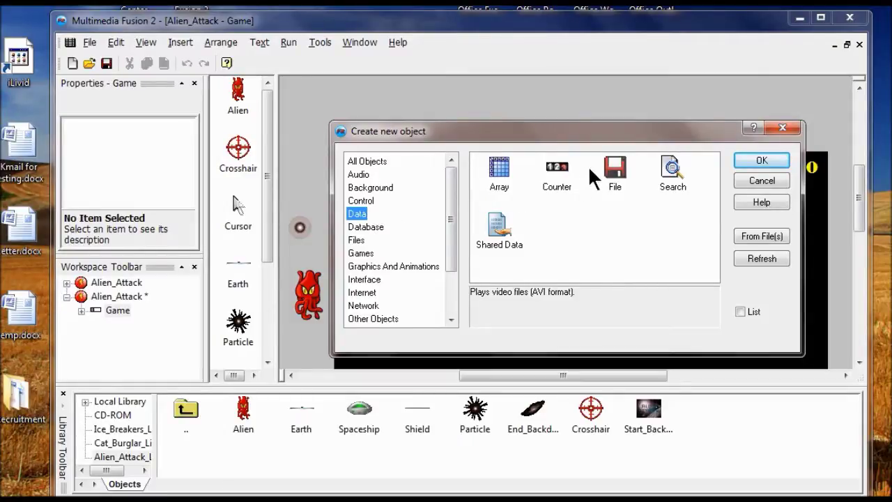
pyautogui.click(558, 170)
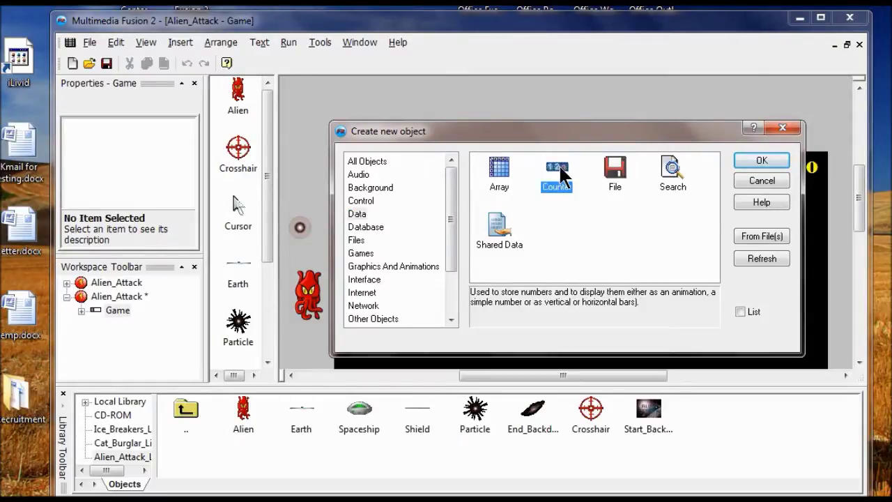
pyautogui.click(761, 160)
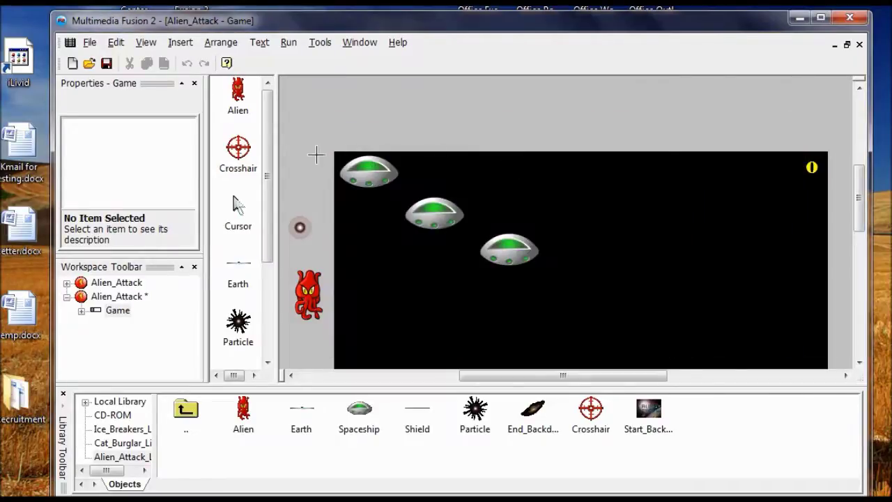
pyautogui.click(294, 162)
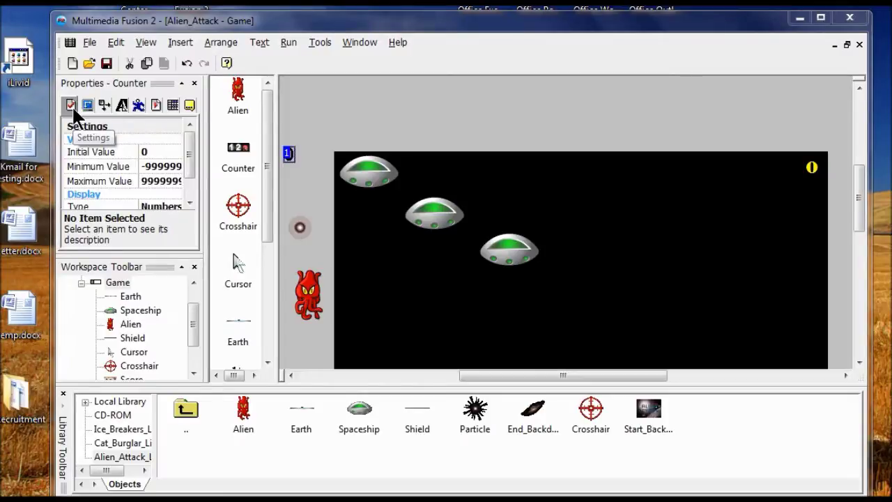
# Set the counter's display type to a horizontal bar that counts from left.
pyautogui.click(190, 202)
pyautogui.click(173, 191)
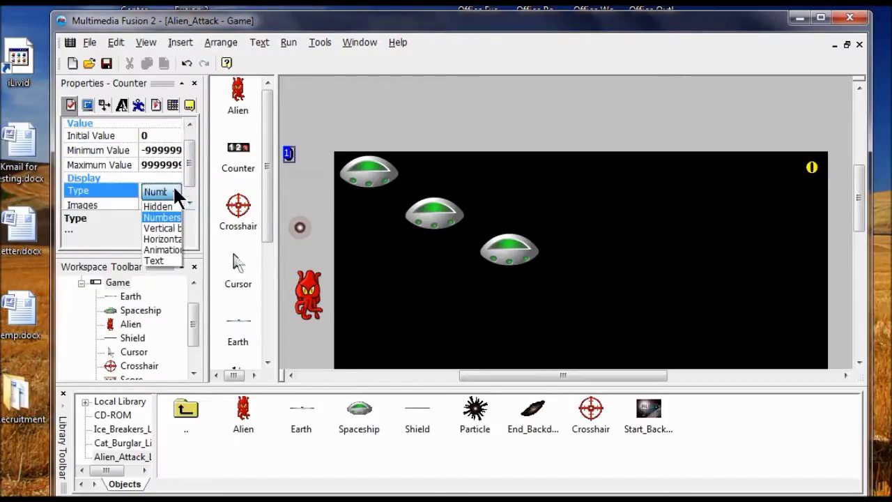
pyautogui.click(168, 240)
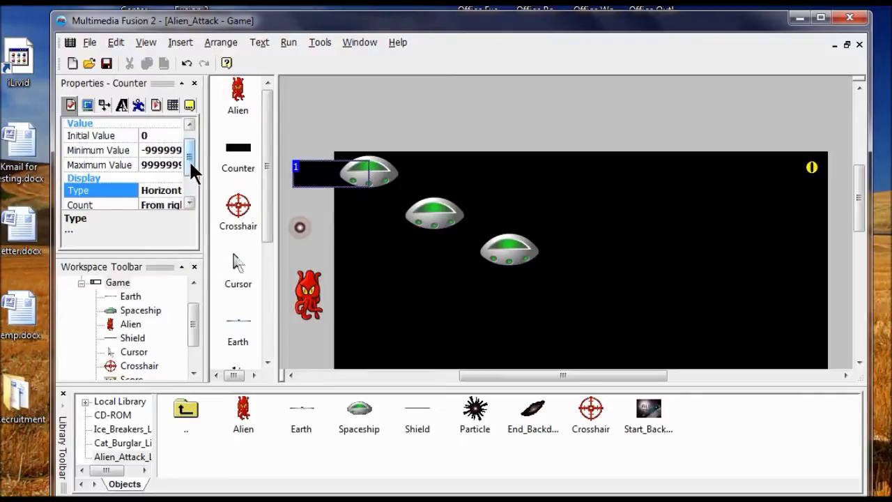
pyautogui.moveTo(190, 161); pyautogui.dragTo(195, 179)
pyautogui.click(170, 191)
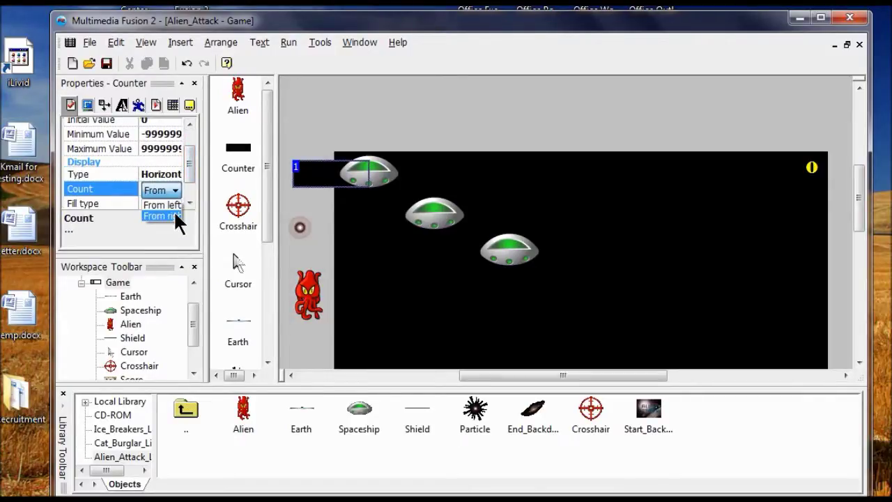
pyautogui.click(174, 205)
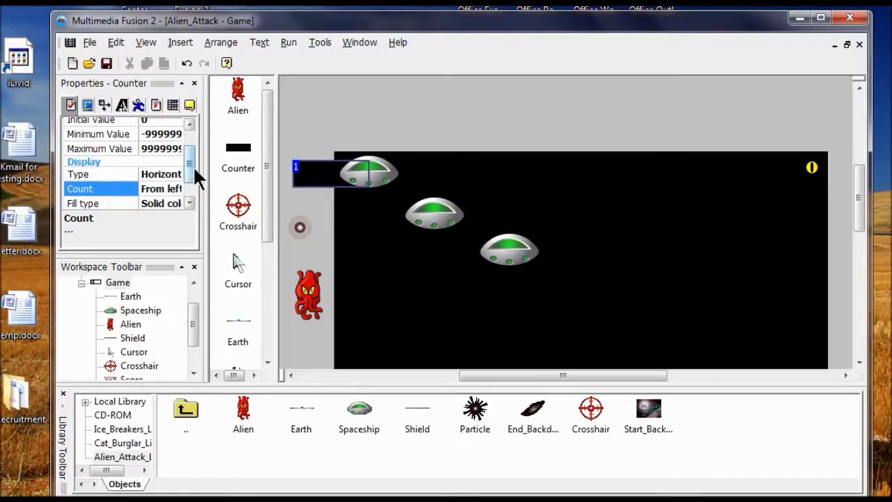
# Give the counter bar a gradient fill with red as Color and light green as Color 2.
pyautogui.click(177, 201)
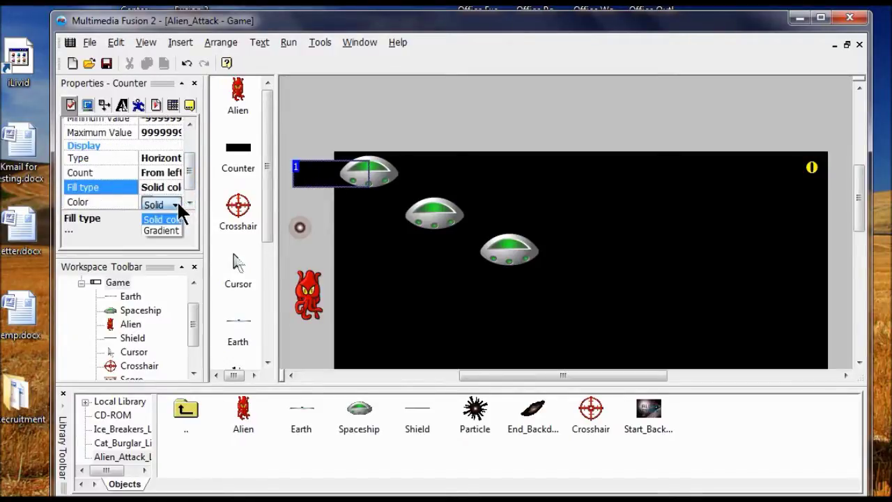
pyautogui.click(168, 227)
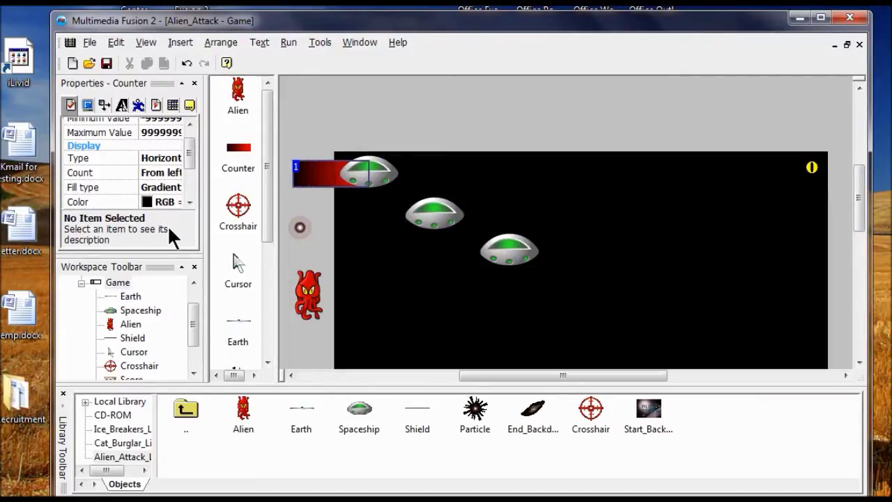
pyautogui.moveTo(188, 169)
pyautogui.mouseDown()
pyautogui.moveTo(188, 155)
pyautogui.moveTo(191, 180)
pyautogui.mouseUp()
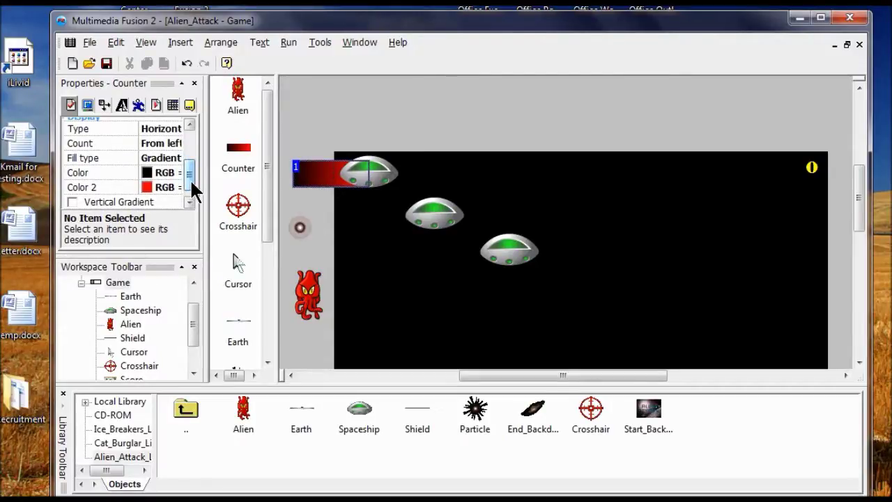
pyautogui.click(163, 186)
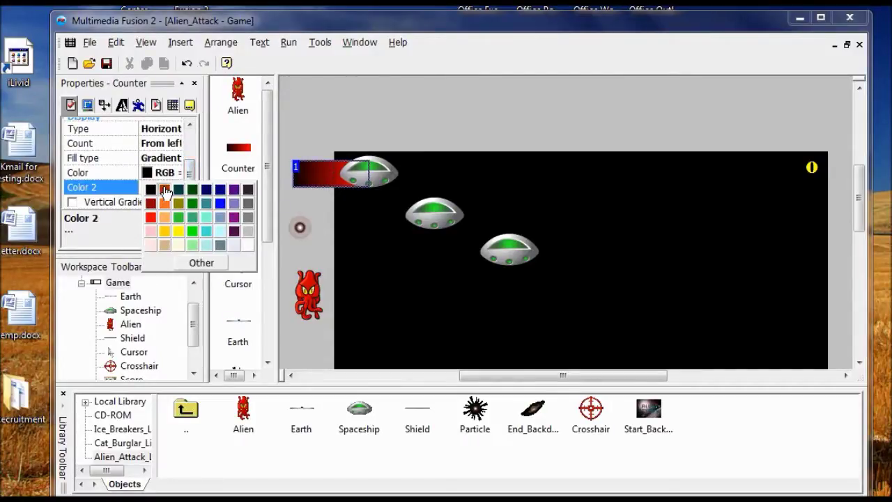
pyautogui.click(194, 245)
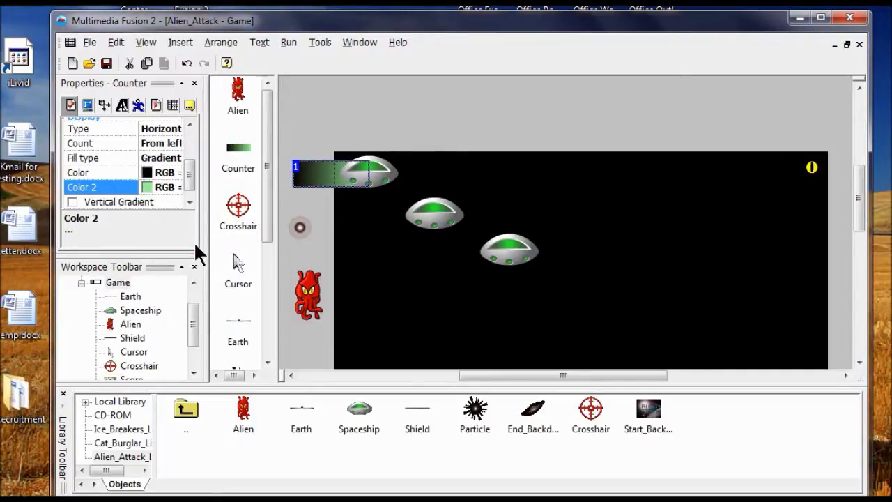
pyautogui.click(179, 172)
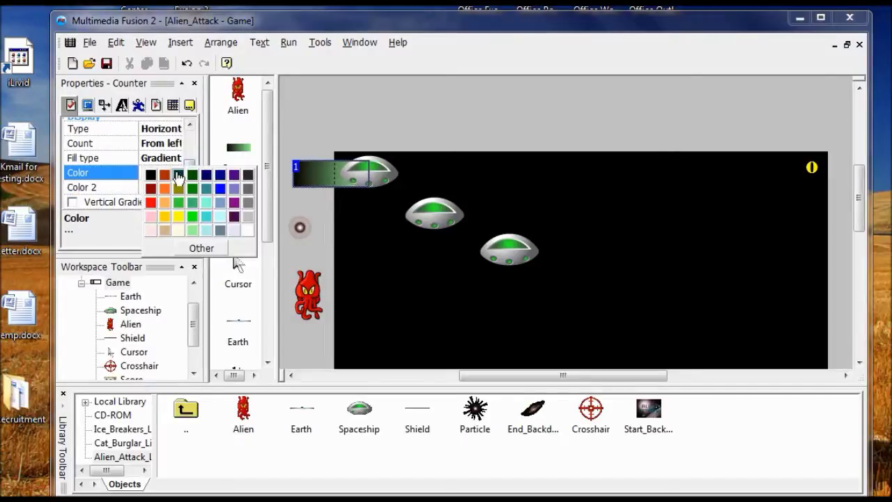
pyautogui.click(150, 203)
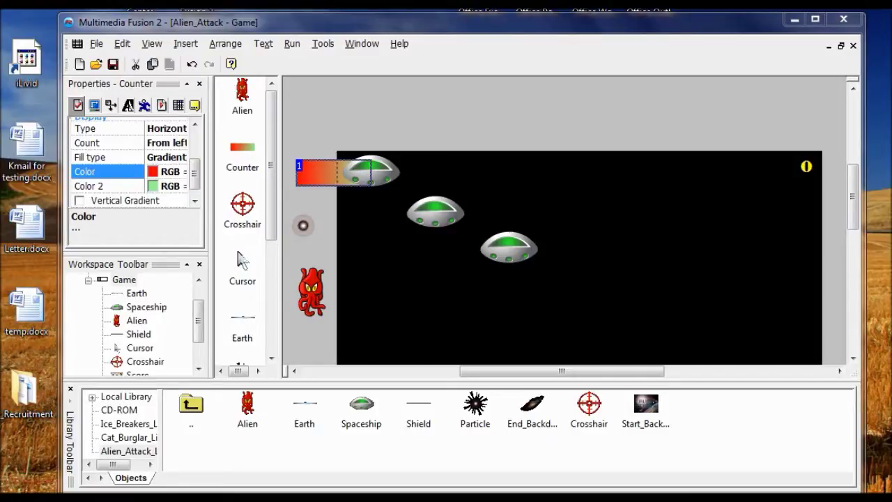
# Reduce the counter bar to about half its height and place it just above the shield at the play area's left edge.
pyautogui.moveTo(312, 184); pyautogui.dragTo(312, 183)
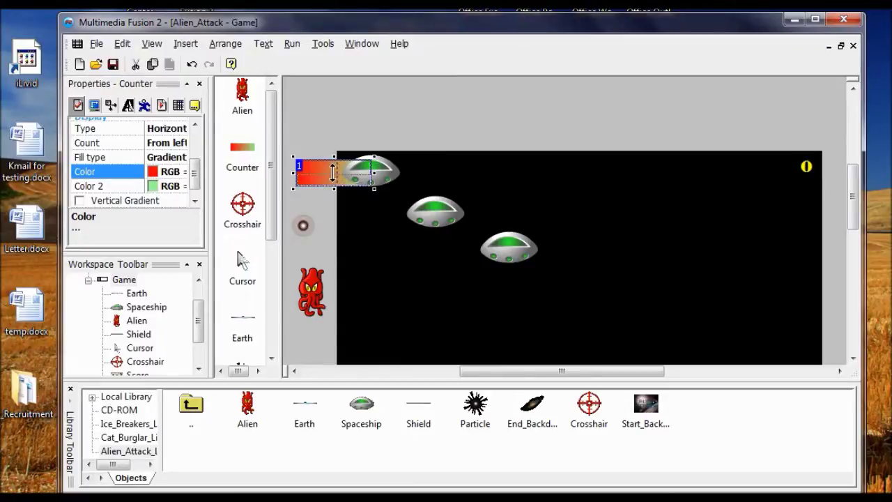
pyautogui.moveTo(333, 172); pyautogui.dragTo(334, 175)
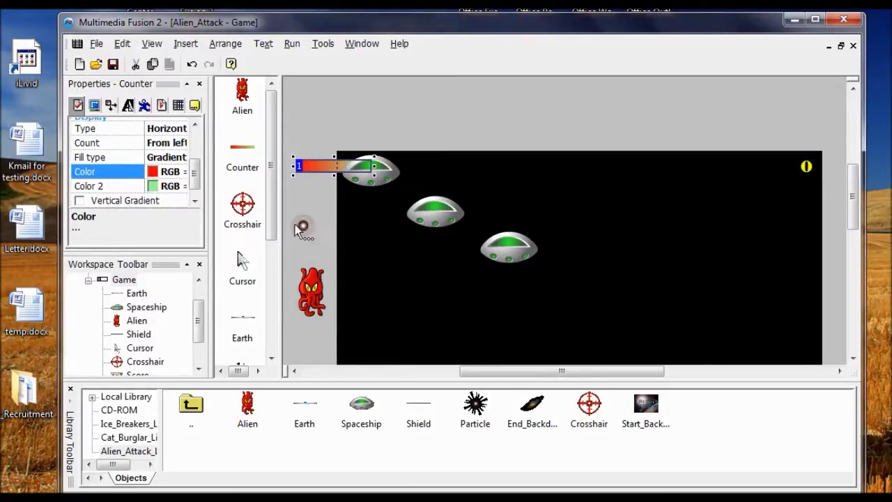
pyautogui.moveTo(355, 258); pyautogui.dragTo(370, 325)
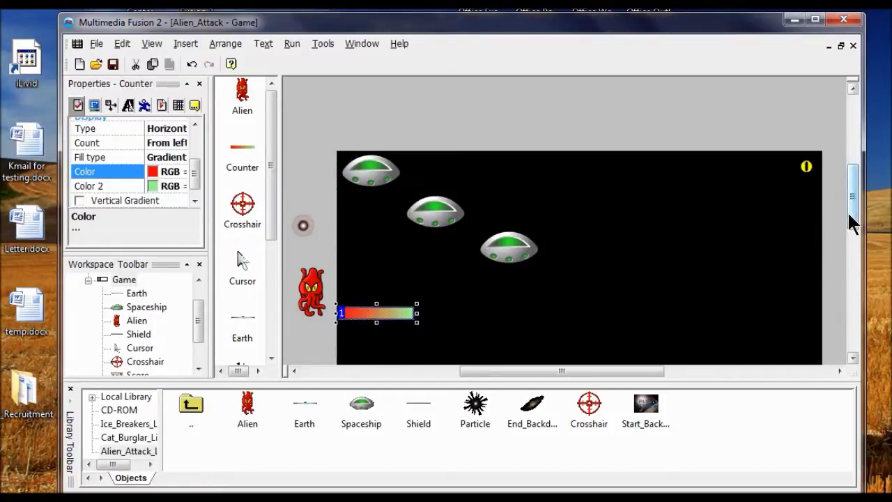
pyautogui.moveTo(851, 223); pyautogui.dragTo(859, 250)
pyautogui.moveTo(373, 197); pyautogui.dragTo(369, 329)
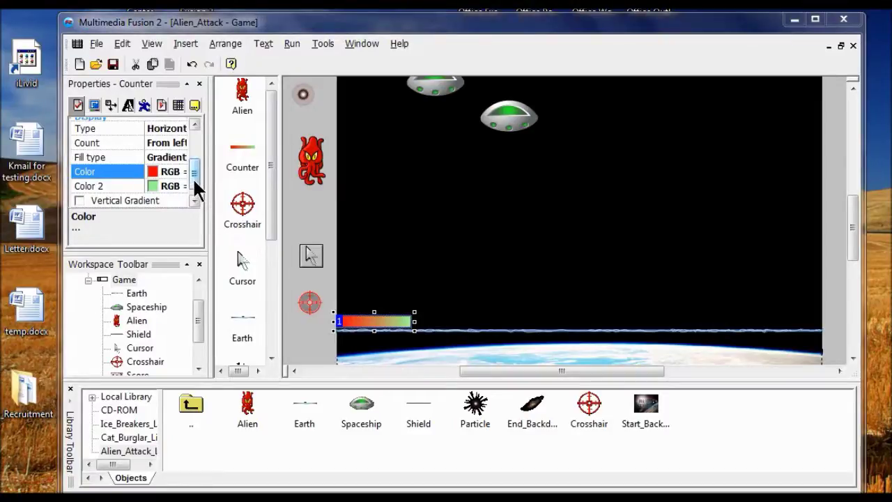
# Set the counter's initial value to 100, its minimum value to 0 and its maximum value to 100.
pyautogui.scroll(1, 194, 178)
pyautogui.scroll(2, 194, 174)
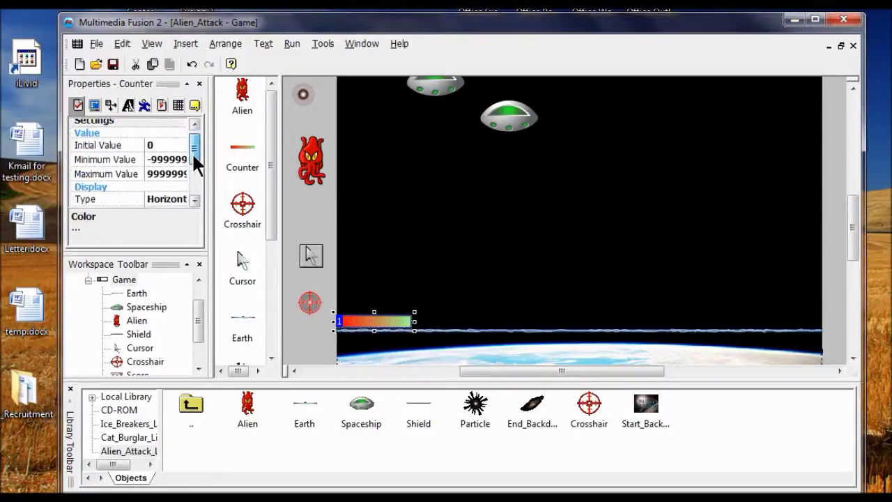
pyautogui.click(151, 151)
pyautogui.moveTo(152, 151); pyautogui.dragTo(168, 152)
pyautogui.write('100')
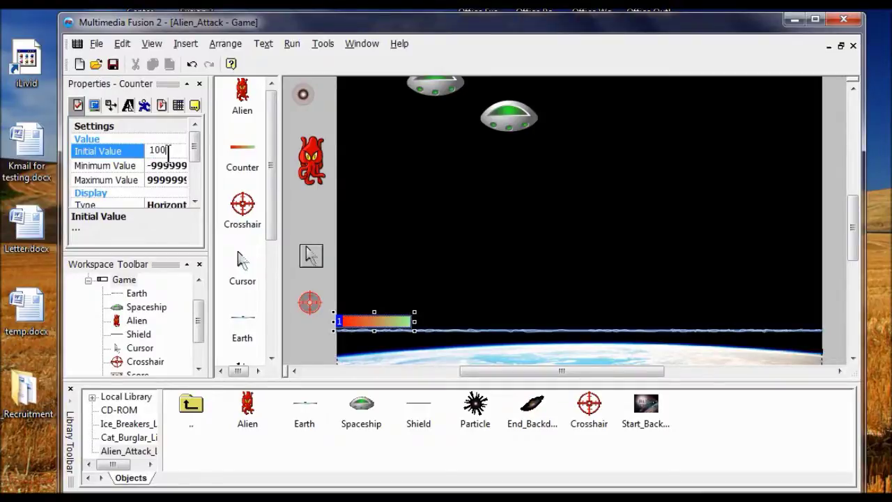
pyautogui.click(175, 166)
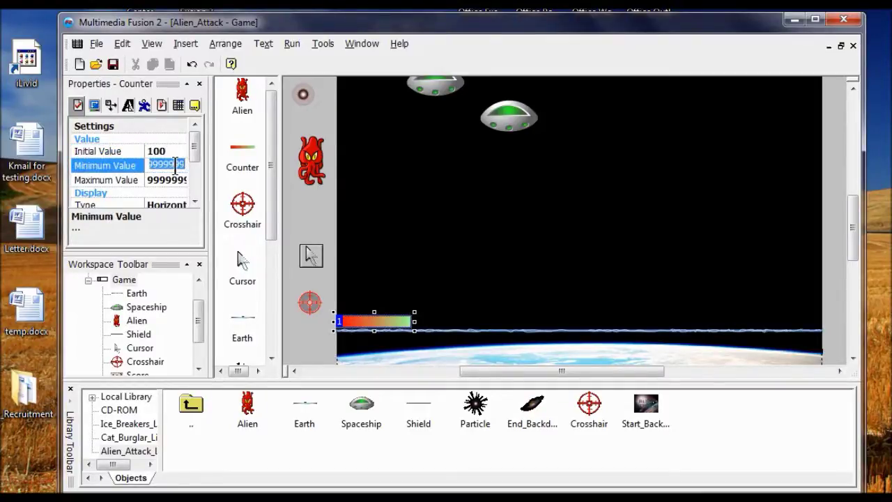
pyautogui.write('0')
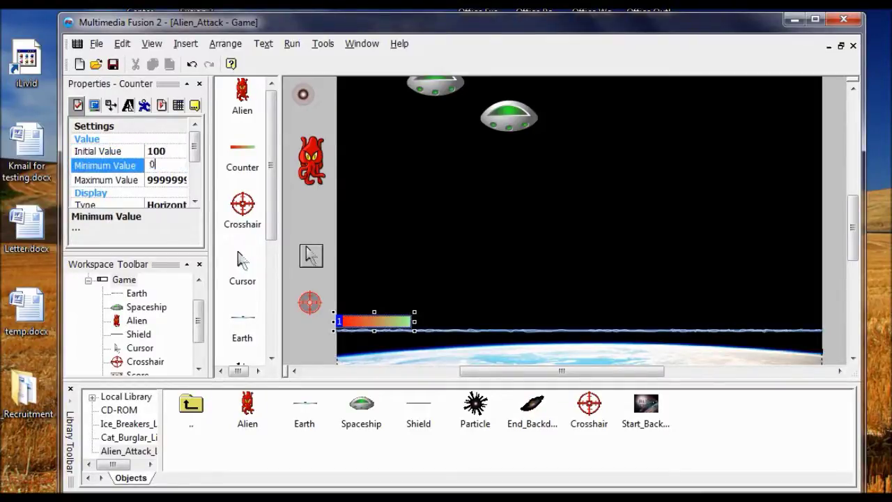
pyautogui.click(178, 180)
pyautogui.write('100')
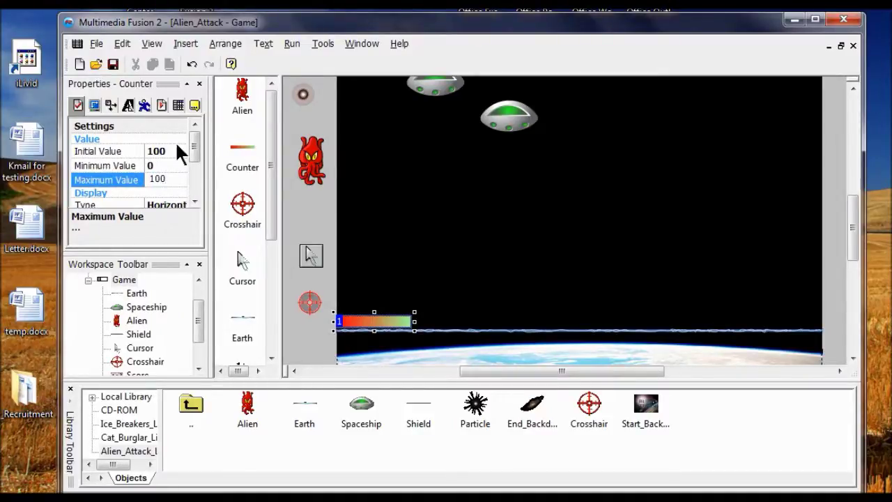
pyautogui.press('Return')
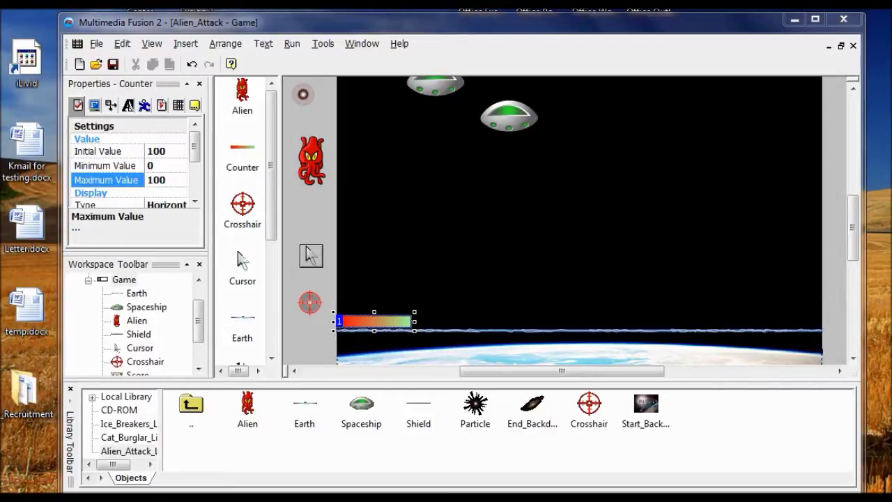
# In the Event Editor, add an action to the alien–shield collision event that subtracts 5 from the counter bar.
pyautogui.click(152, 45)
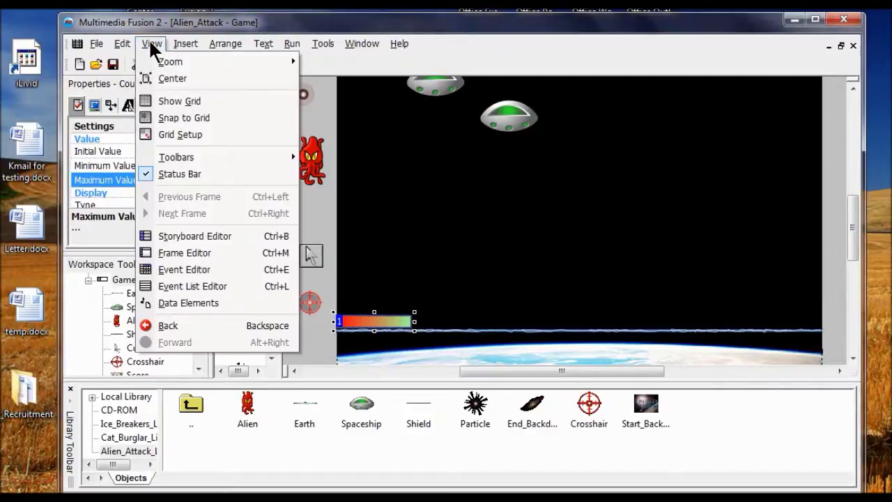
pyautogui.click(214, 269)
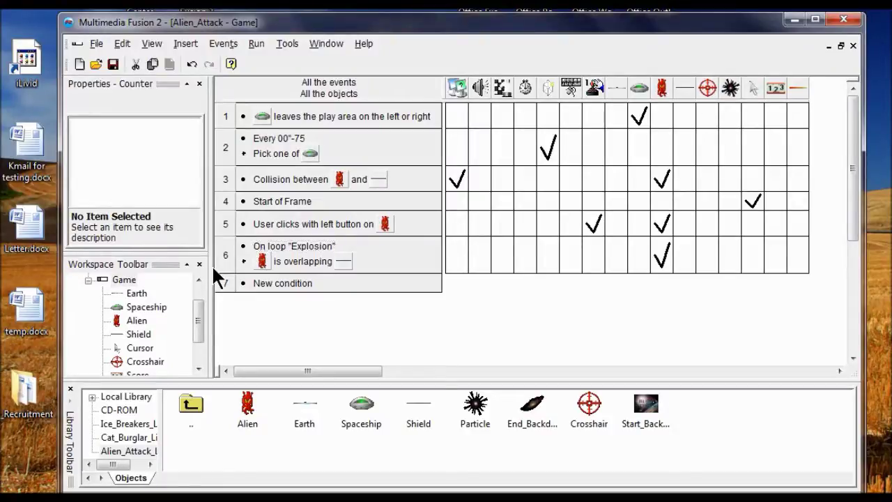
pyautogui.rightClick(794, 180)
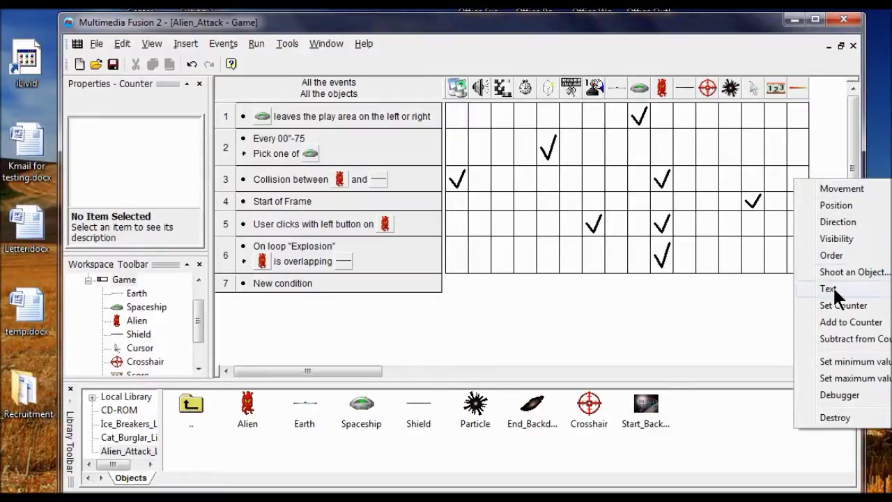
pyautogui.click(845, 339)
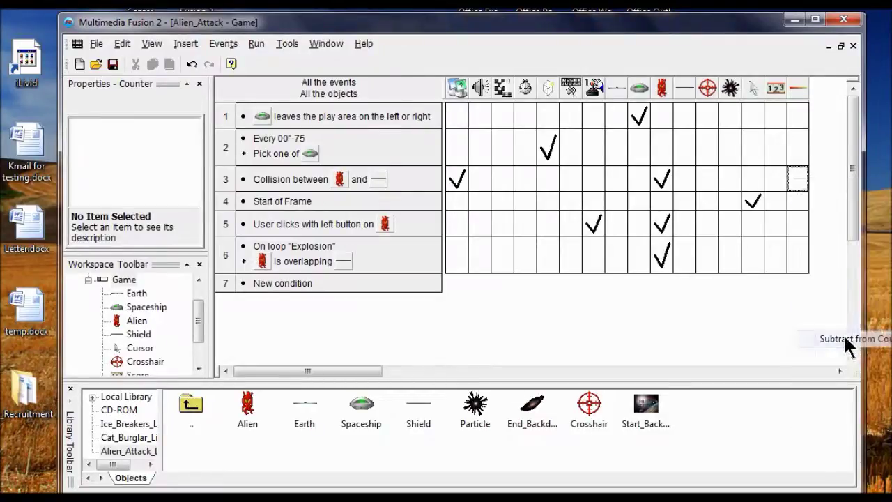
pyautogui.moveTo(78, 55); pyautogui.dragTo(204, 54)
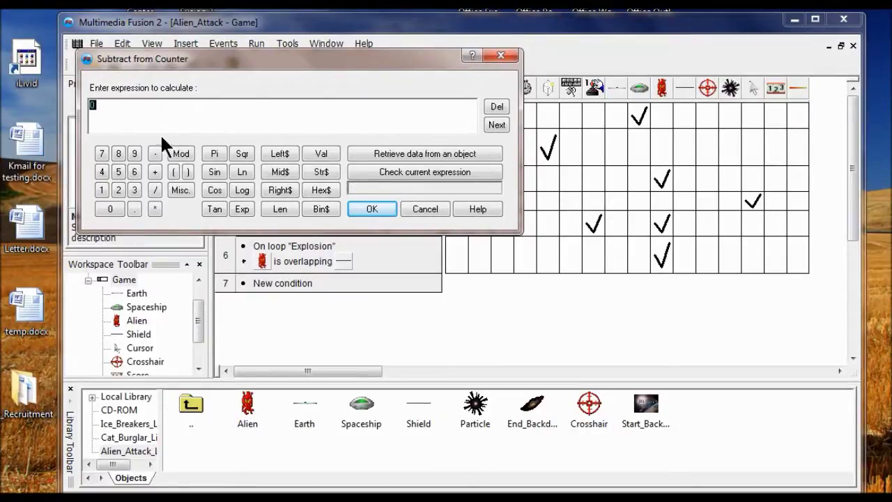
pyautogui.write('5')
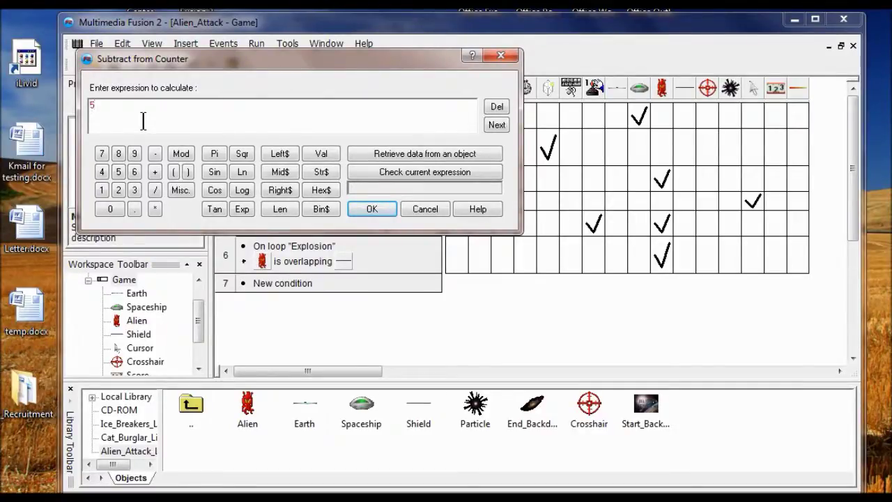
pyautogui.click(374, 205)
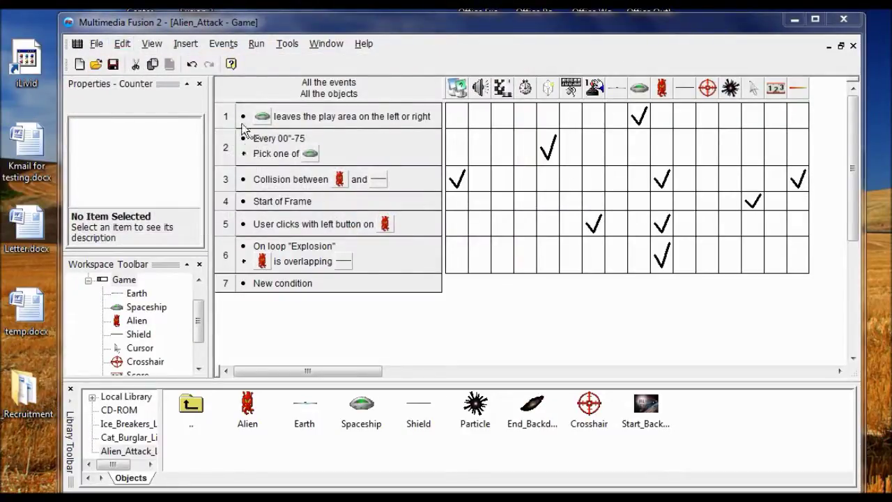
# Run the whole application to test the counter bar during alien collisions with the shield.
pyautogui.click(254, 43)
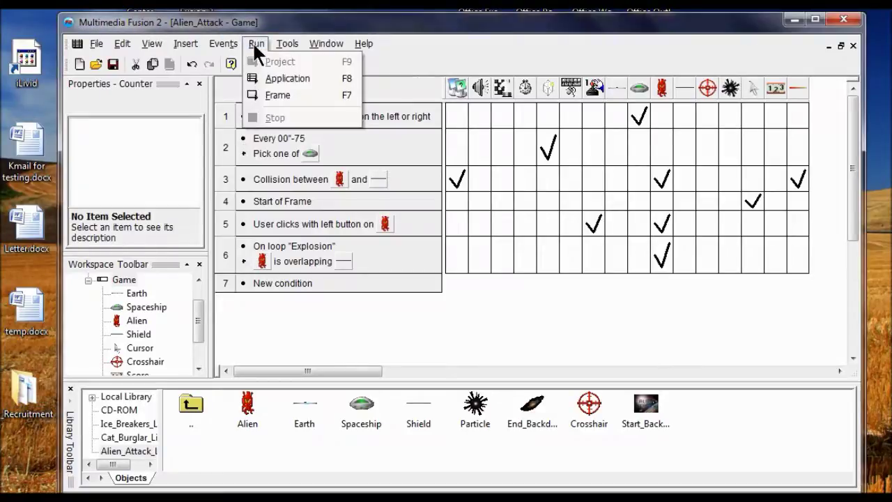
pyautogui.click(279, 78)
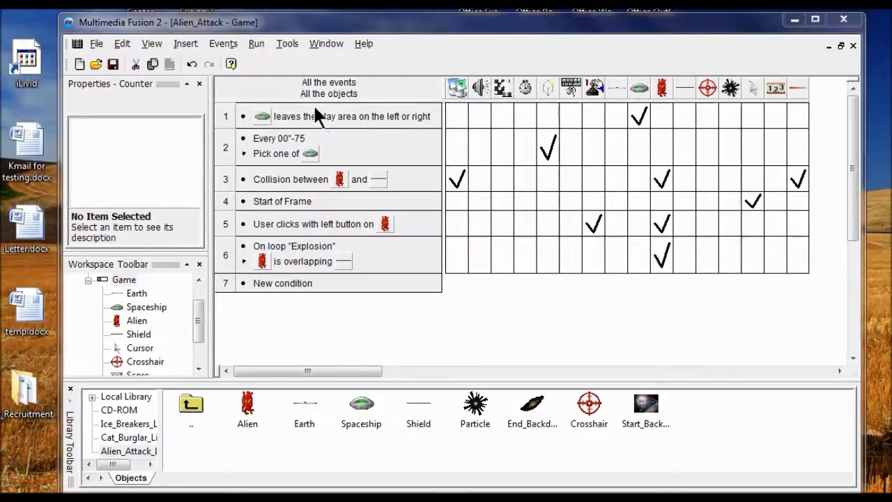